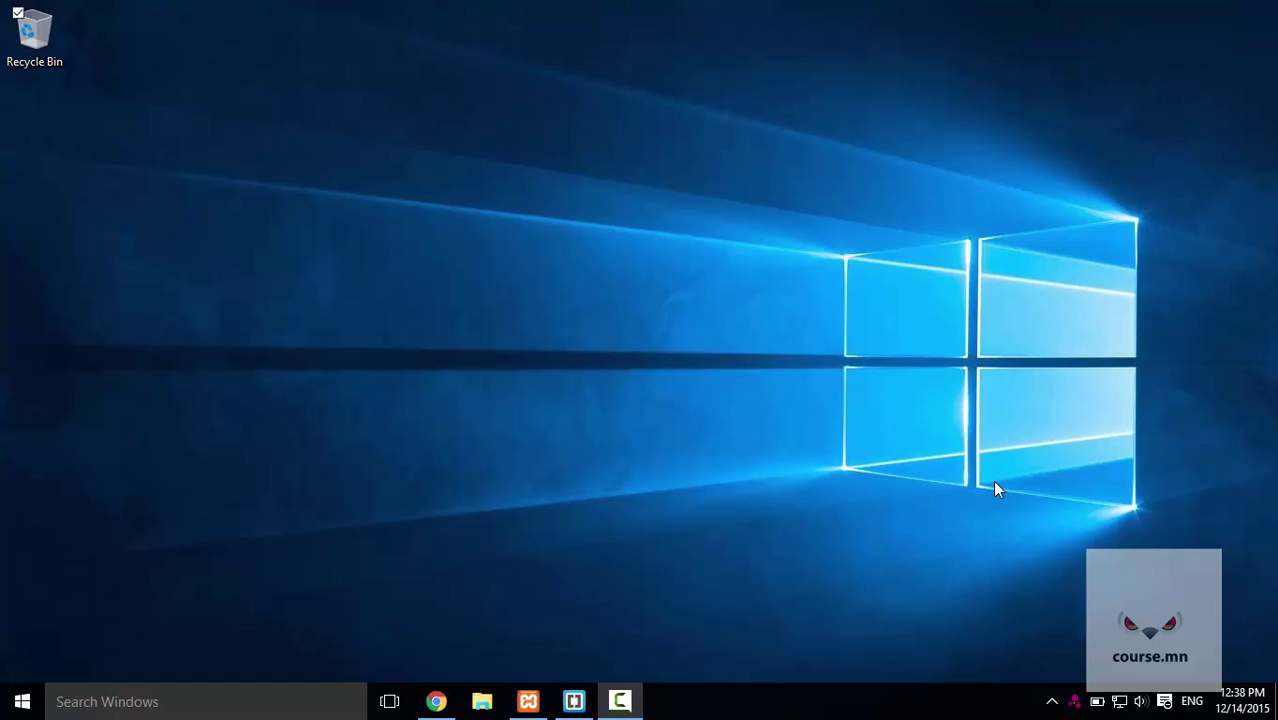
# Bring up the XAMPP Control Panel and reposition it to show Apache and MySQL running.
pyautogui.click(528, 701)
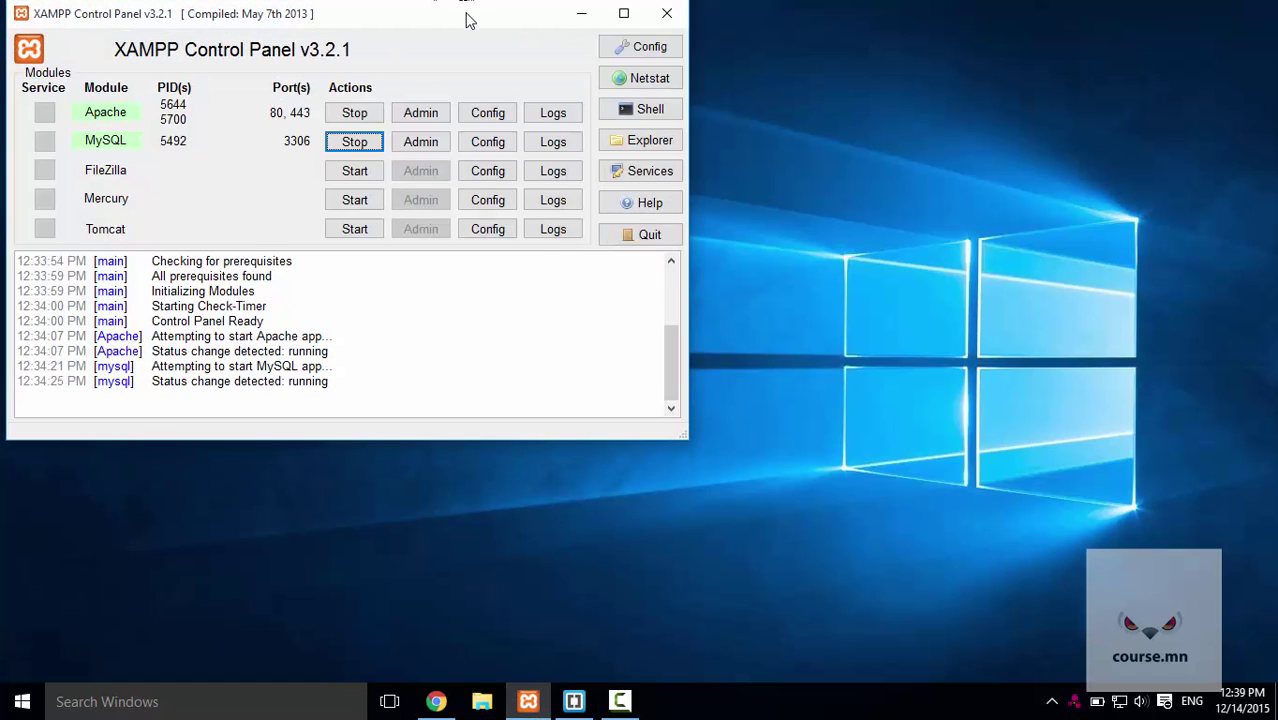
pyautogui.moveTo(470, 20); pyautogui.dragTo(638, 77)
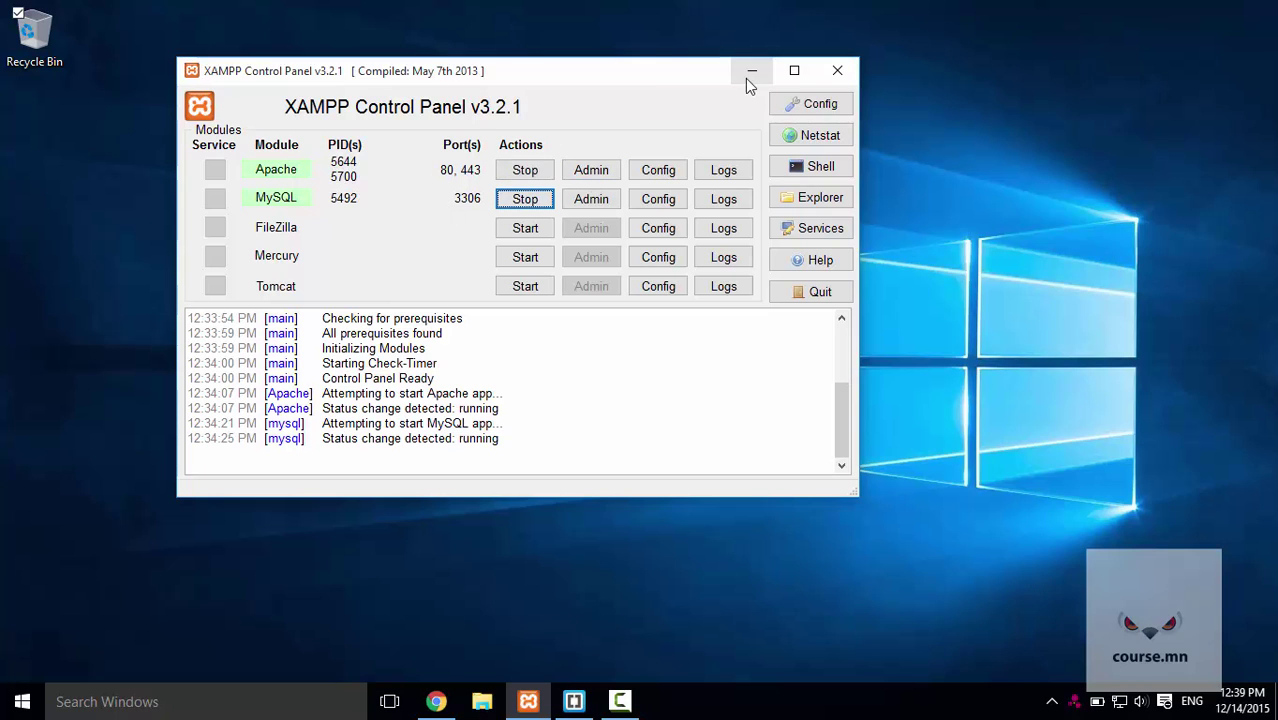
# Minimize XAMPP and load localhost in Chrome to reach the XAMPP dashboard welcome page.
pyautogui.click(750, 76)
pyautogui.click(449, 703)
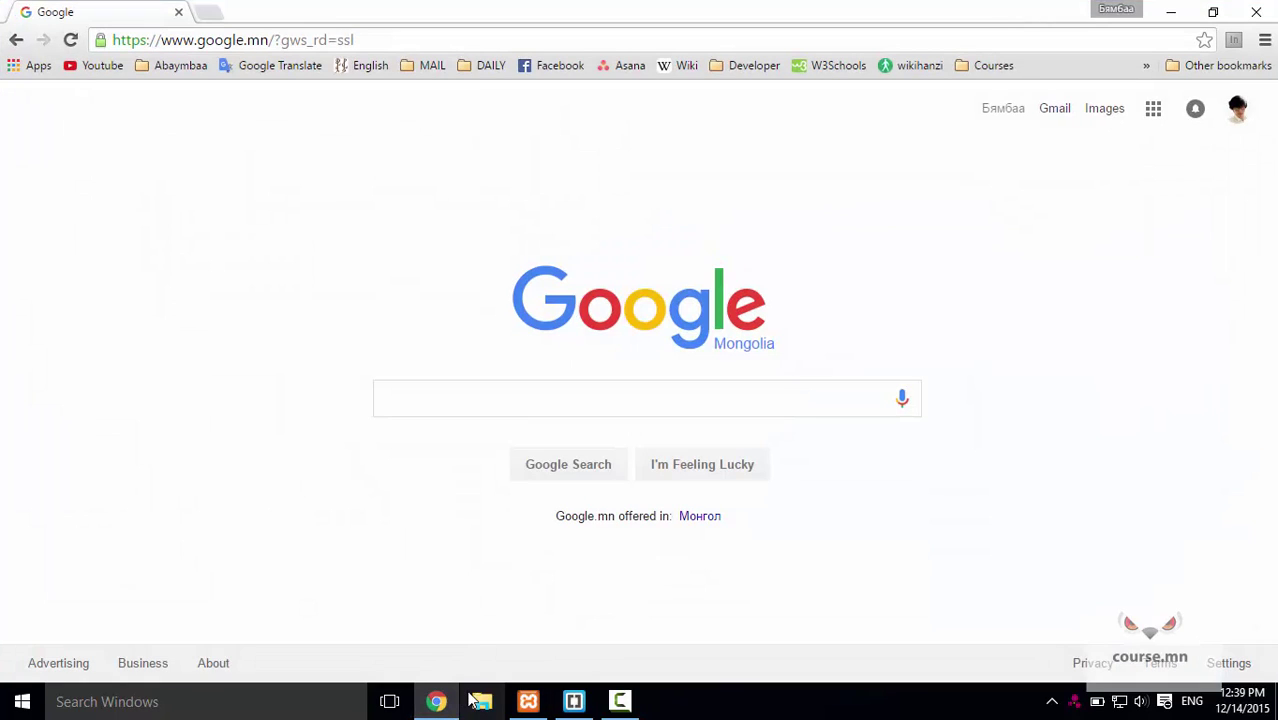
pyautogui.click(471, 42)
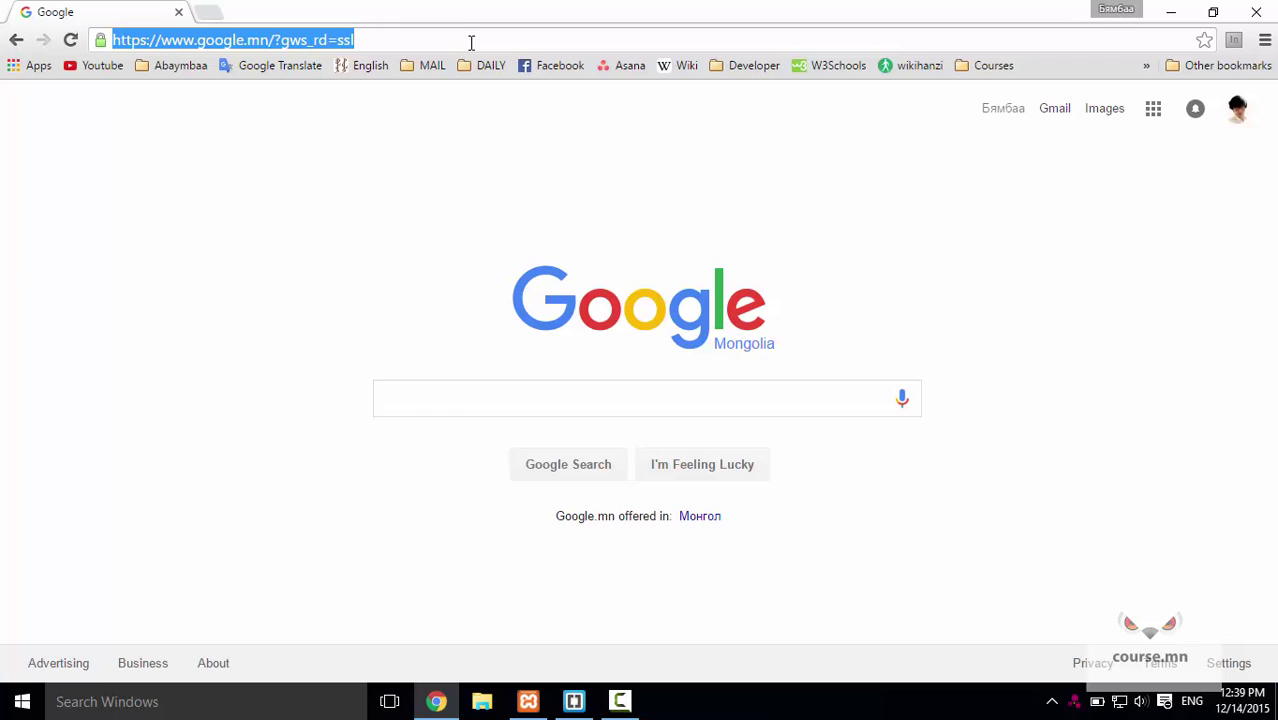
pyautogui.write('locahos')
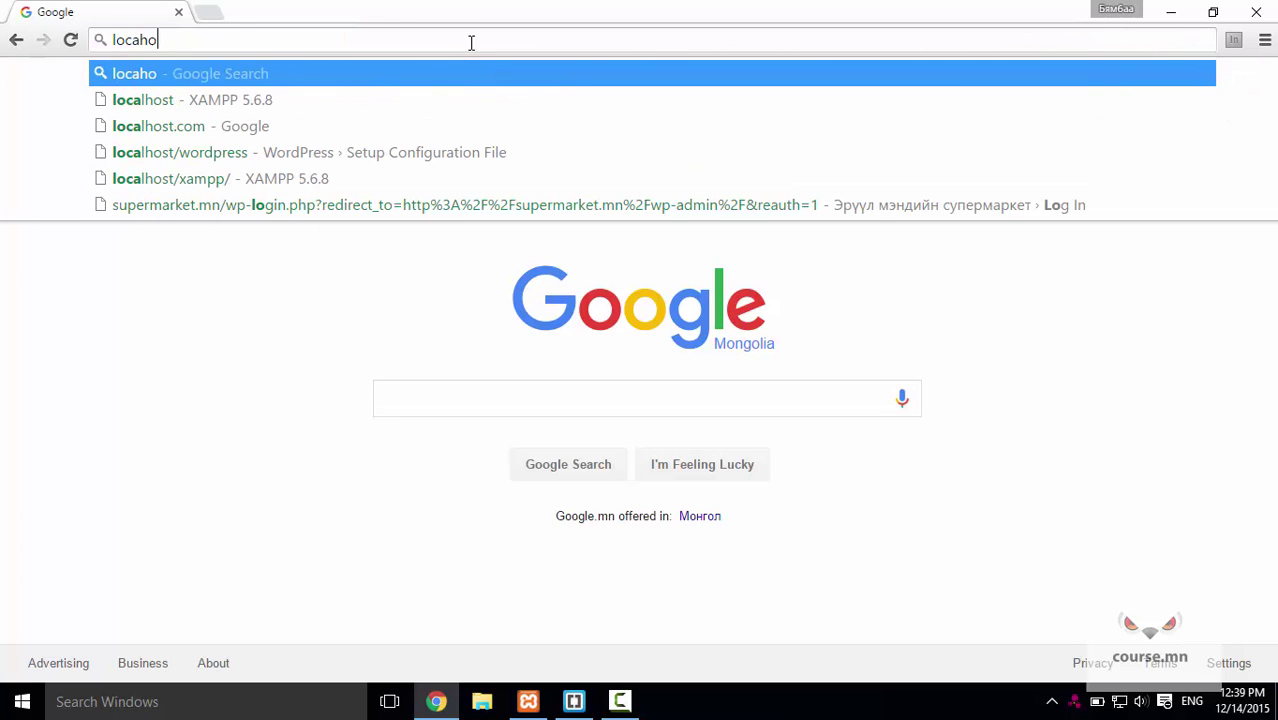
pyautogui.press('BackSpace')
pyautogui.press('BackSpace')
pyautogui.press('BackSpace')
pyautogui.write('lohst')
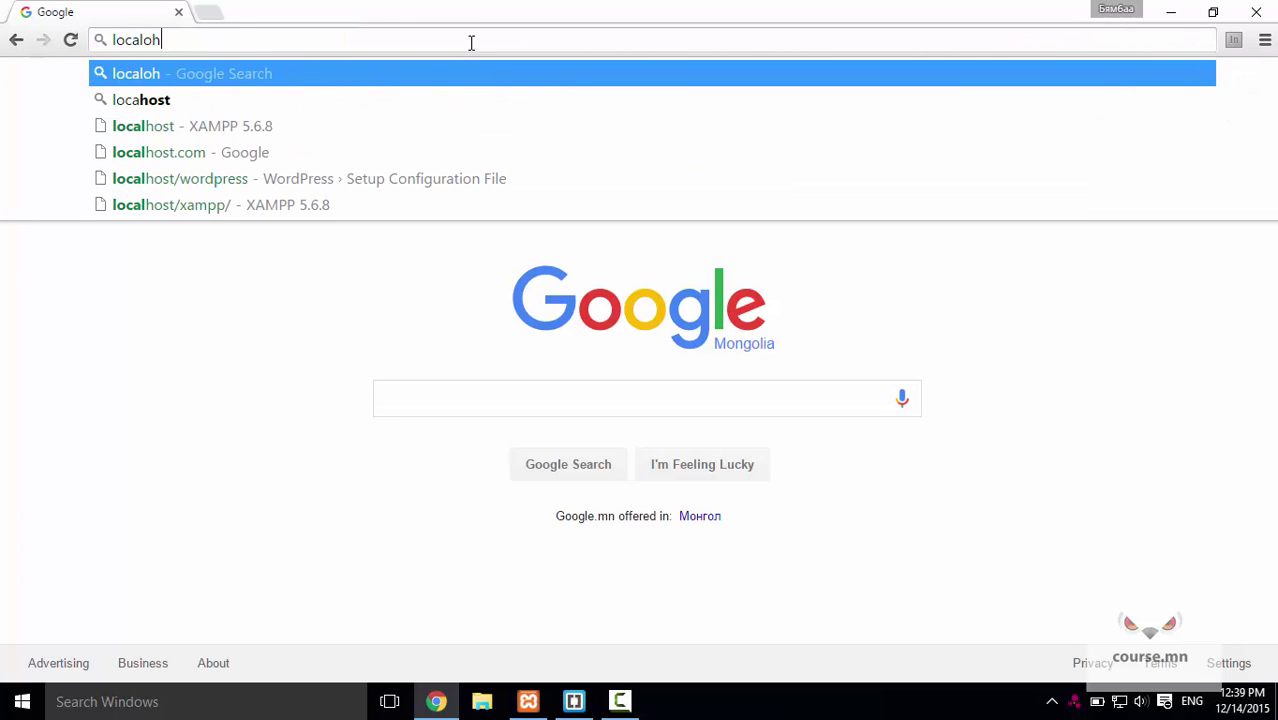
pyautogui.press('BackSpace')
pyautogui.press('BackSpace')
pyautogui.press('BackSpace')
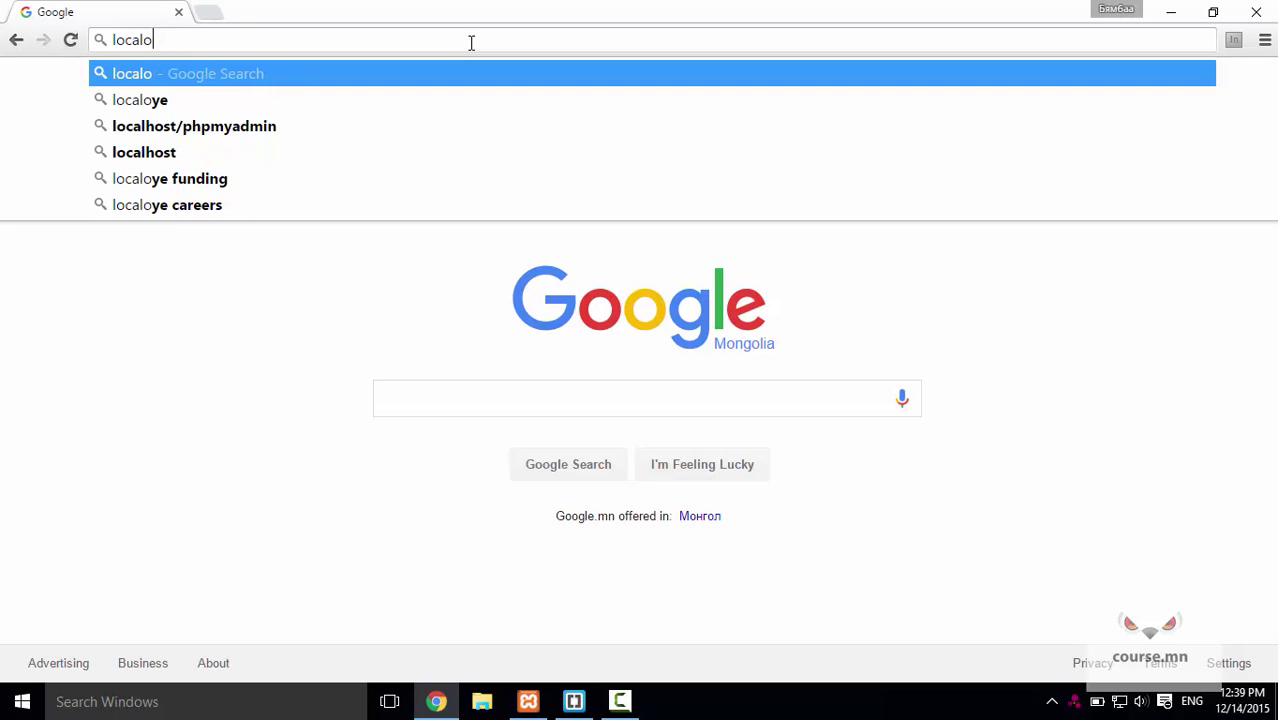
pyautogui.press('BackSpace')
pyautogui.write('host')
pyautogui.press('Return')
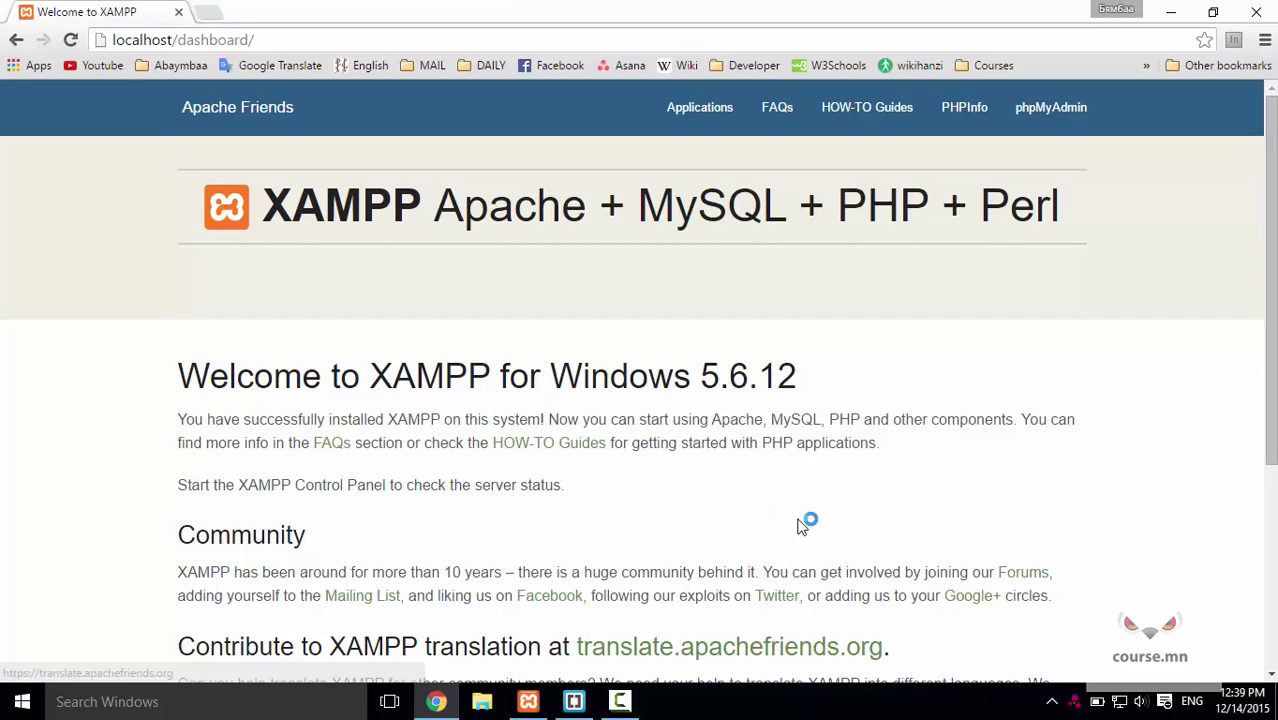
# Change the address to localhost/phpmyadmin and load the phpMyAdmin server home page.
pyautogui.click(367, 39)
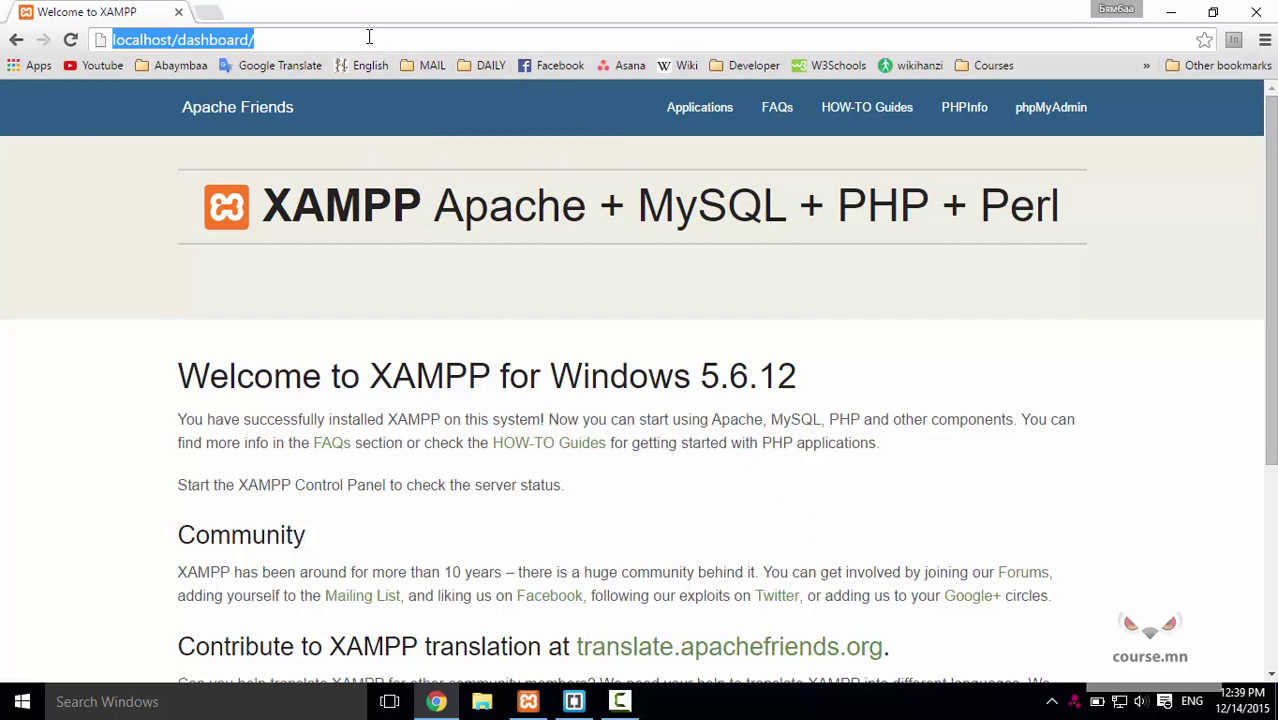
pyautogui.press('Right')
pyautogui.press('BackSpace')
pyautogui.press('BackSpace')
pyautogui.press('BackSpace')
pyautogui.press('BackSpace')
pyautogui.press('BackSpace')
pyautogui.press('BackSpace')
pyautogui.press('BackSpace')
pyautogui.press('BackSpace')
pyautogui.press('BackSpace')
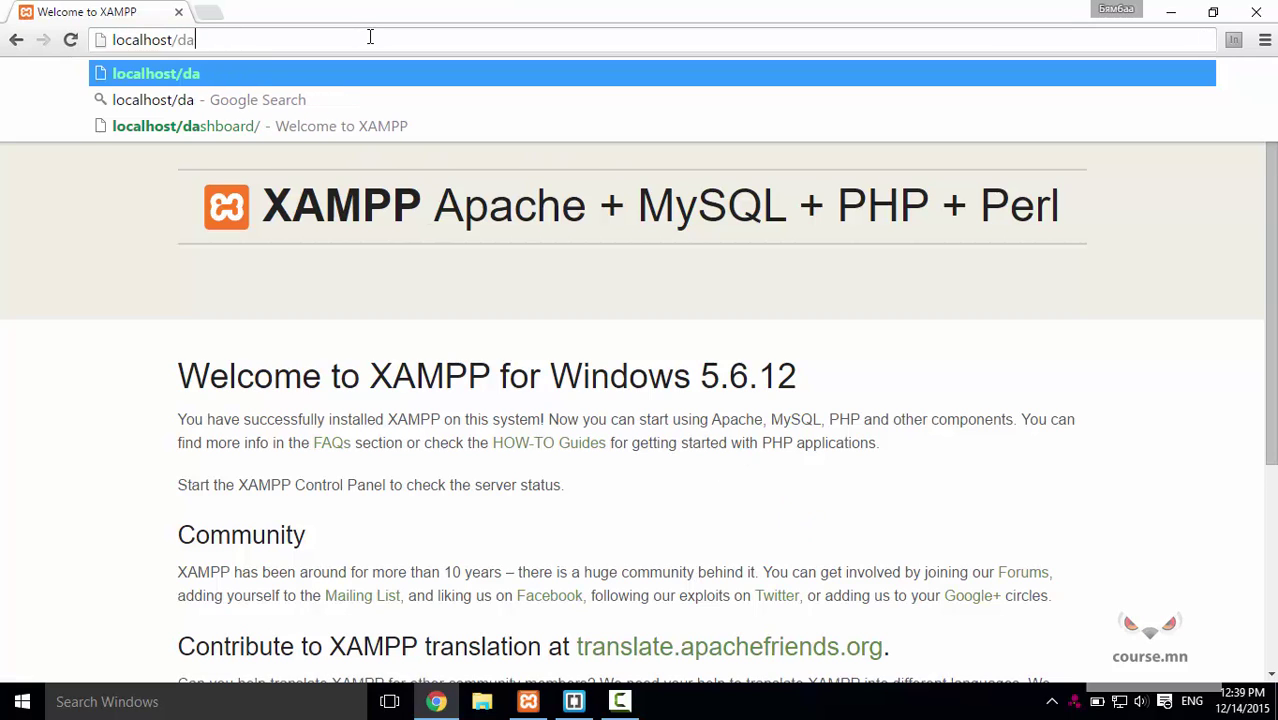
pyautogui.press('BackSpace')
pyautogui.write('php')
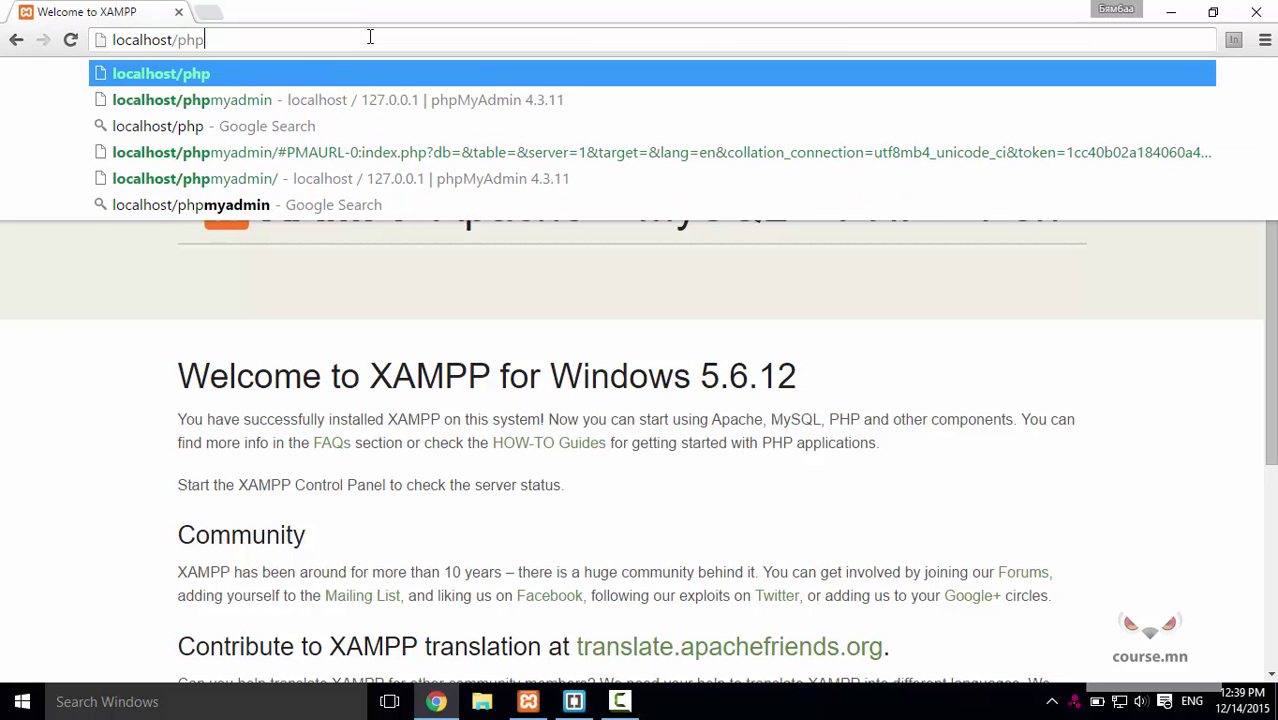
pyautogui.press('Down')
pyautogui.press('Return')
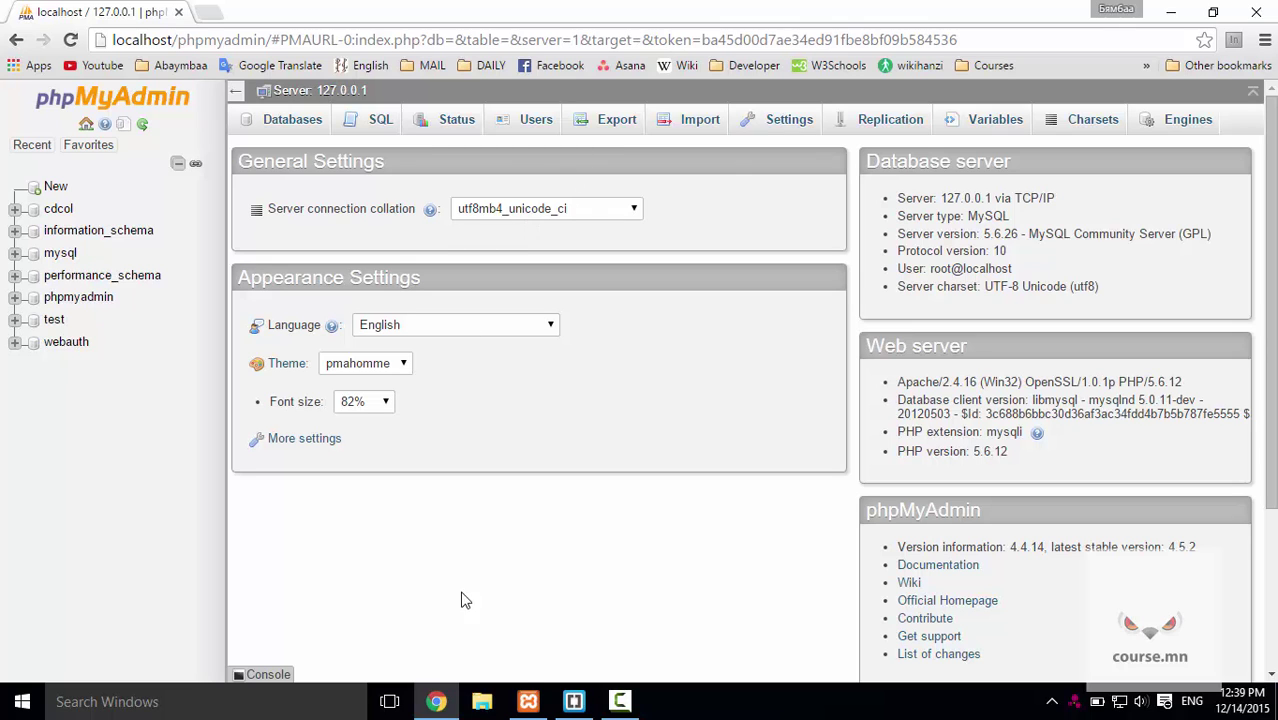
# In File Explorer, locate the wordpress-4.4.zip archive in Downloads > Compressed.
pyautogui.click(482, 701)
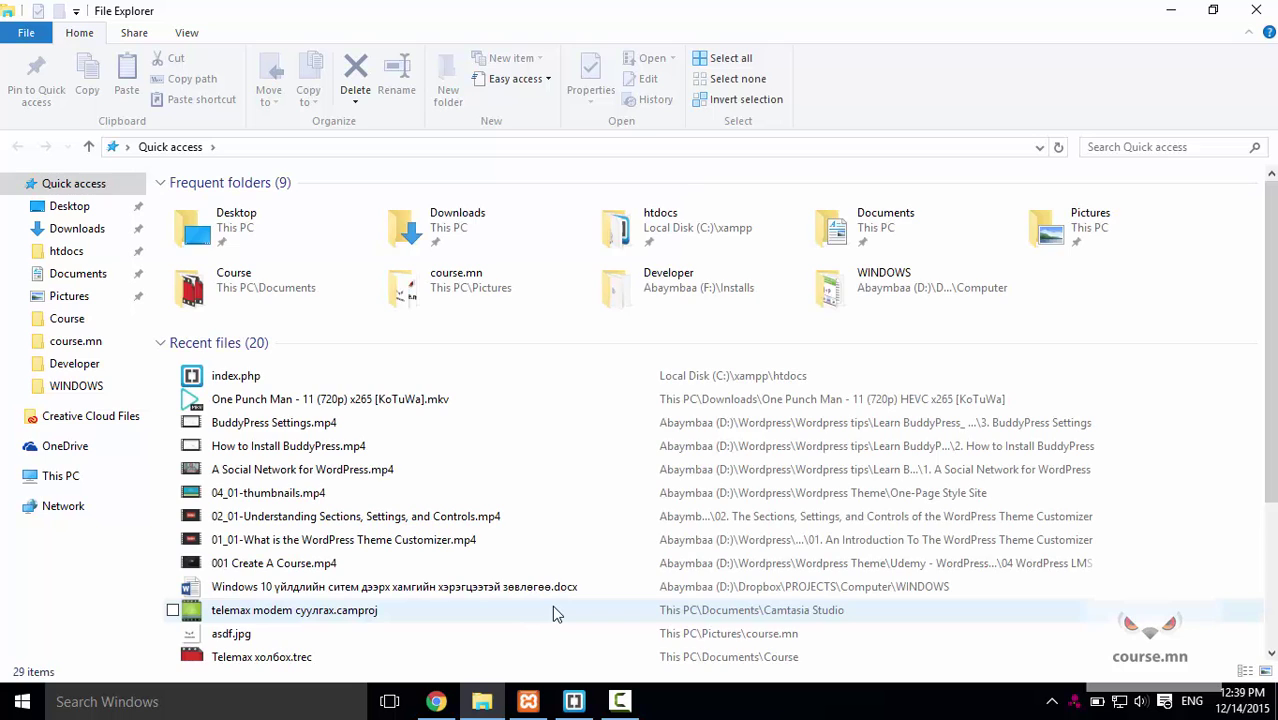
pyautogui.click(67, 230)
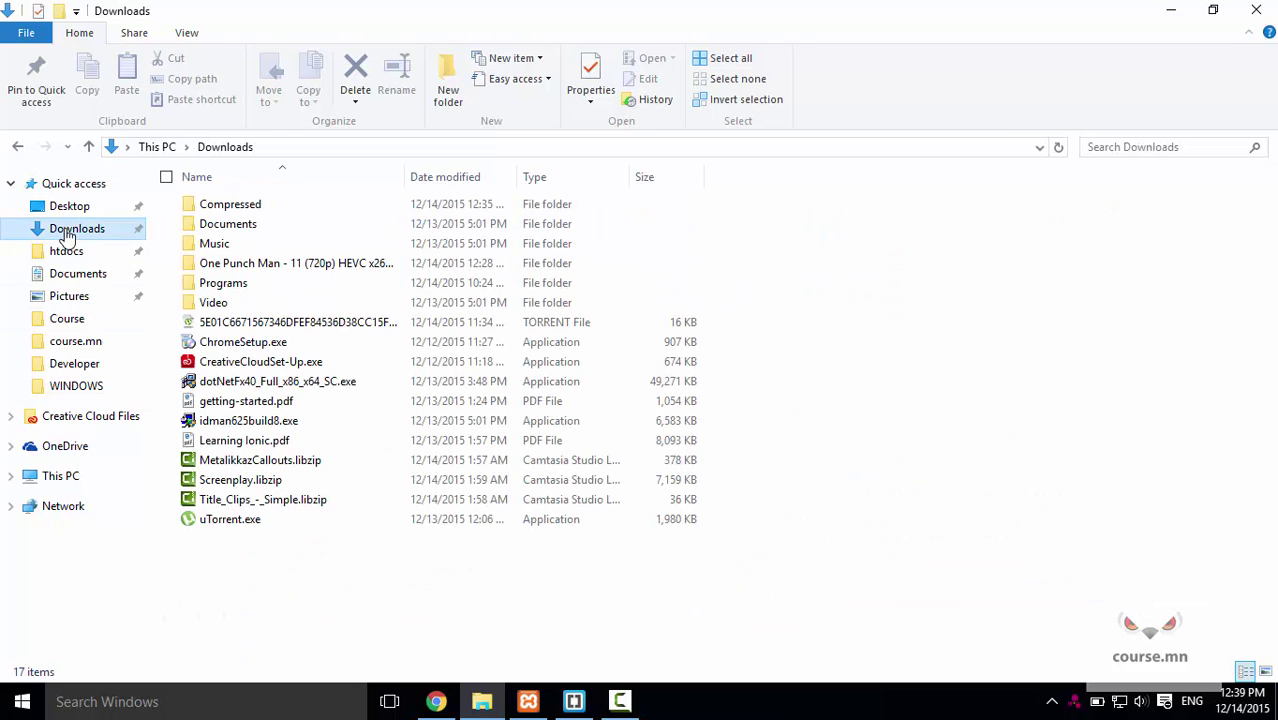
pyautogui.click(258, 210)
pyautogui.doubleClick(258, 207)
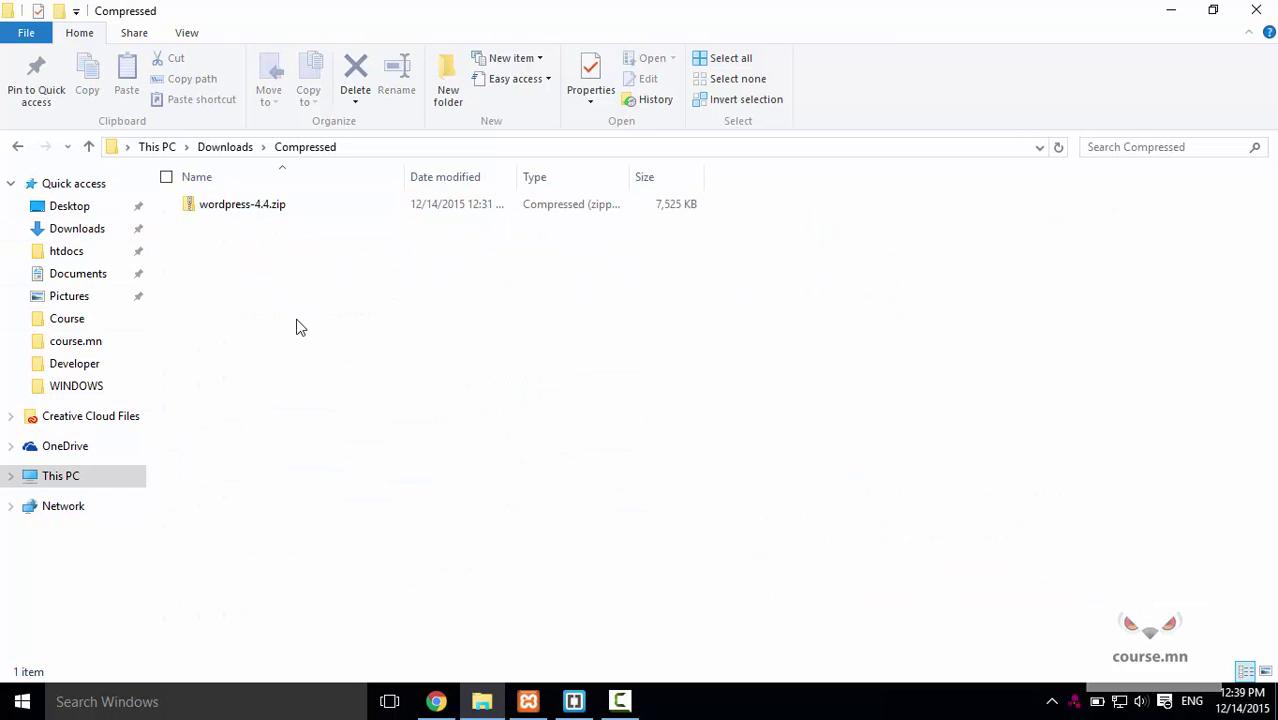
pyautogui.click(265, 207)
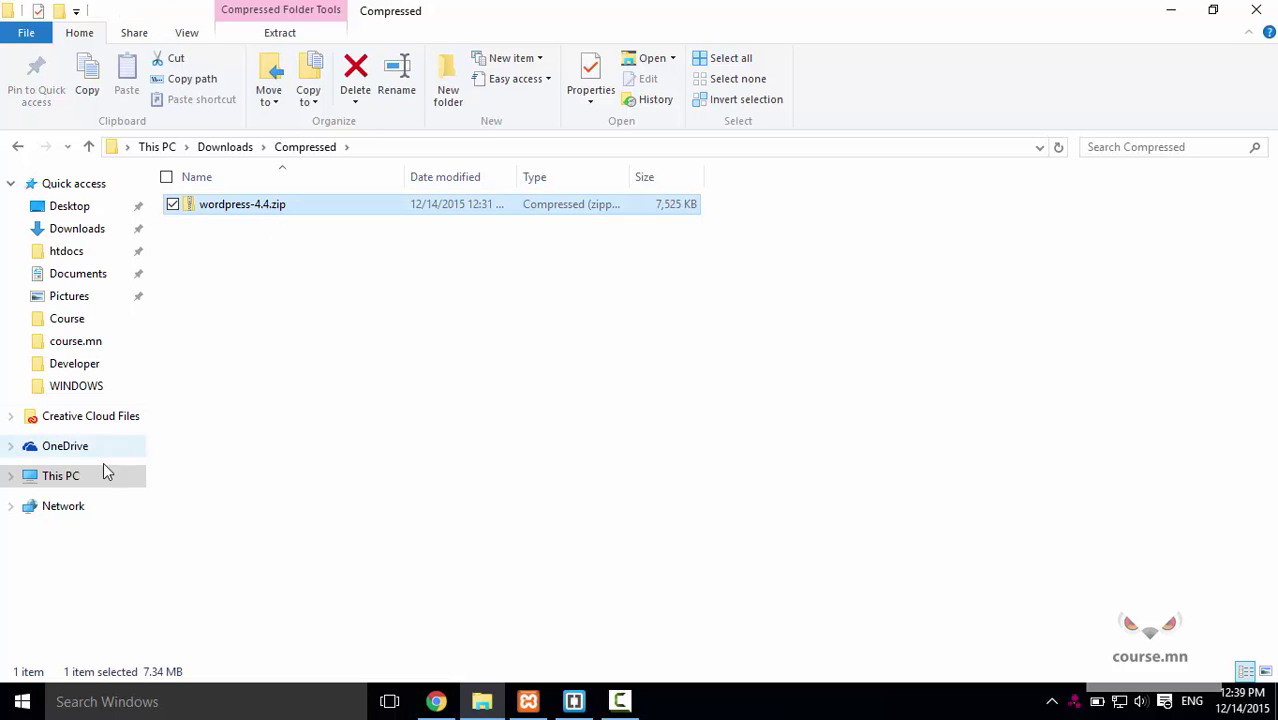
# Browse to C:\xampp\htdocs\wordpress to view the WordPress files, then return to Chrome.
pyautogui.click(60, 477)
pyautogui.doubleClick(276, 347)
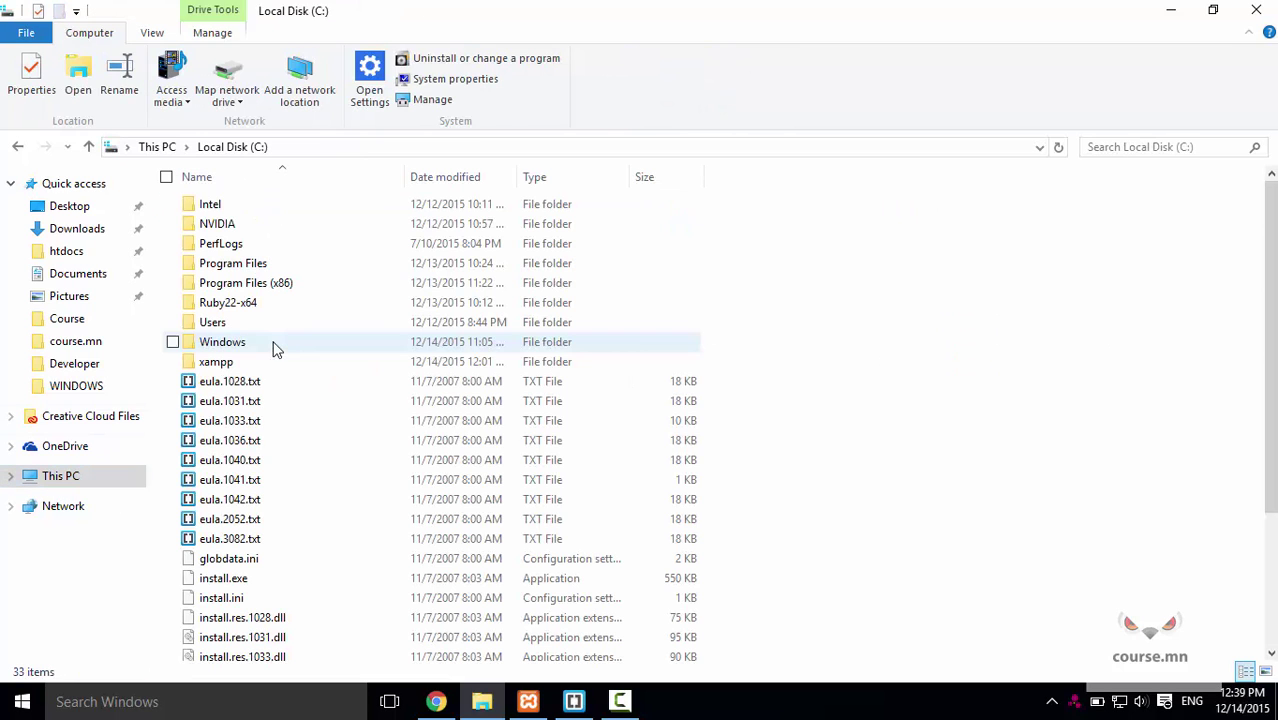
pyautogui.doubleClick(218, 362)
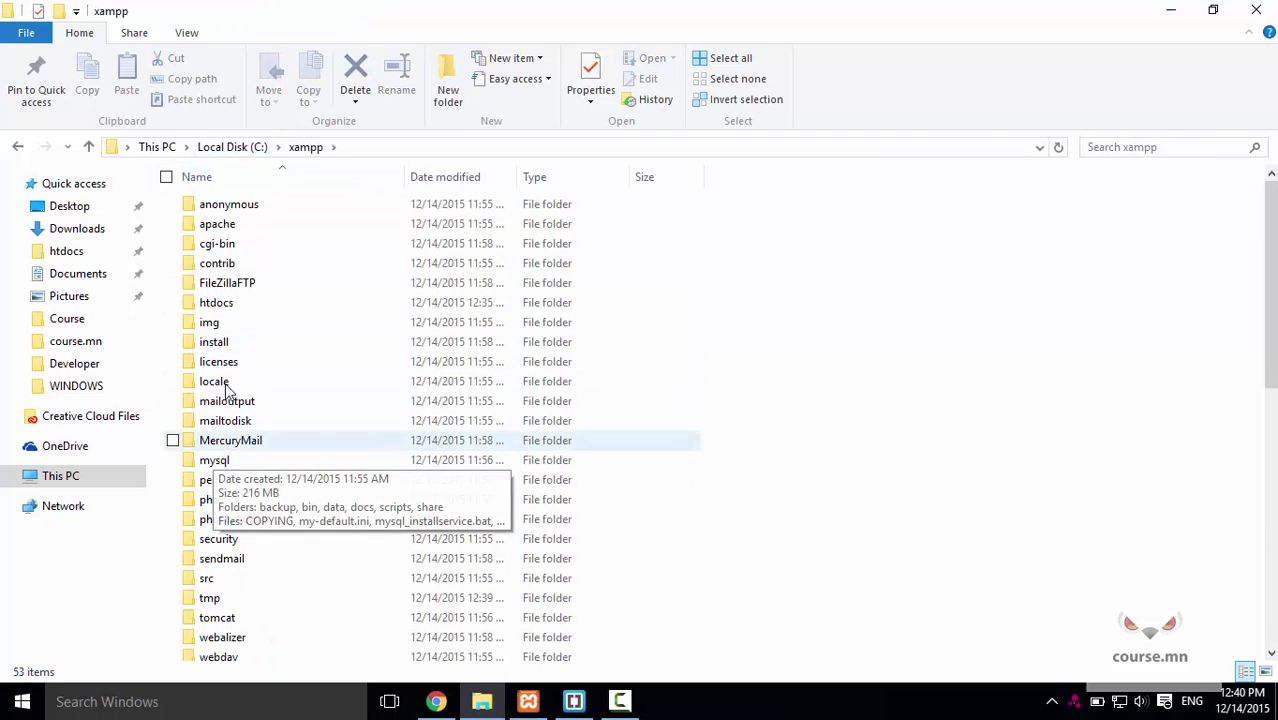
pyautogui.doubleClick(222, 304)
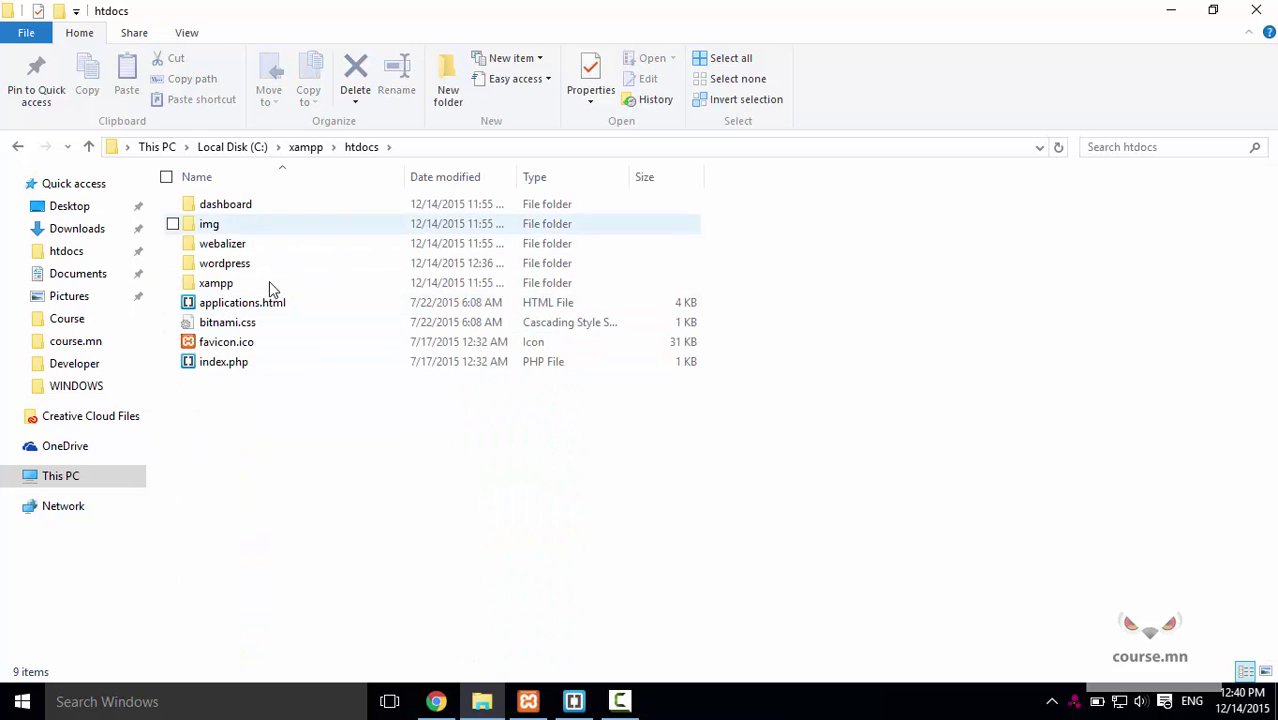
pyautogui.doubleClick(246, 268)
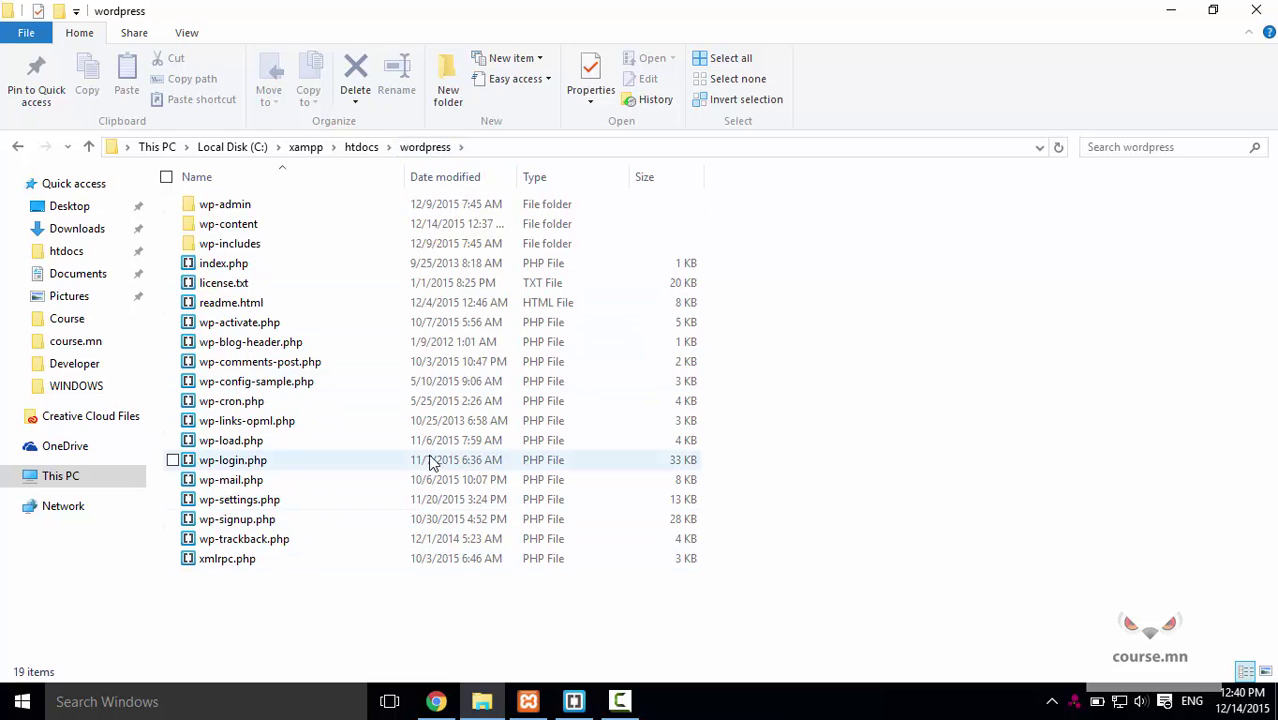
pyautogui.click(440, 702)
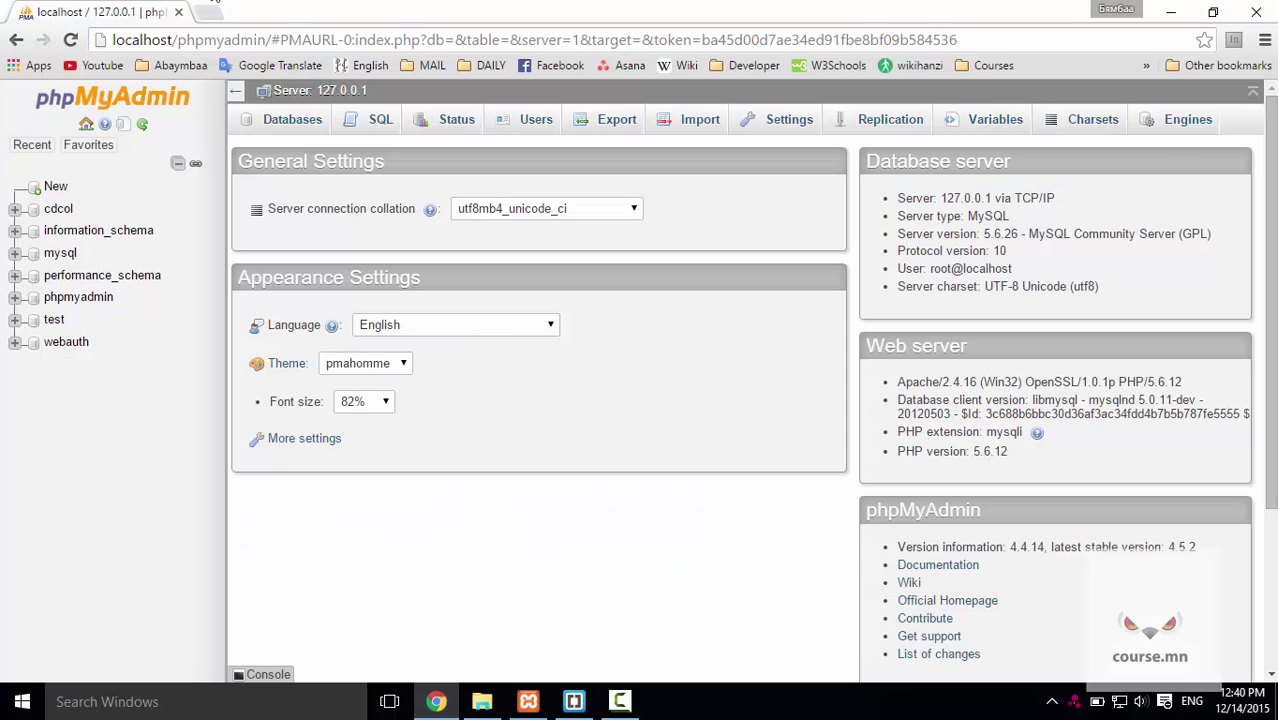
# Load localhost/wordpress in a new tab and continue setup in English (United States).
pyautogui.click(207, 12)
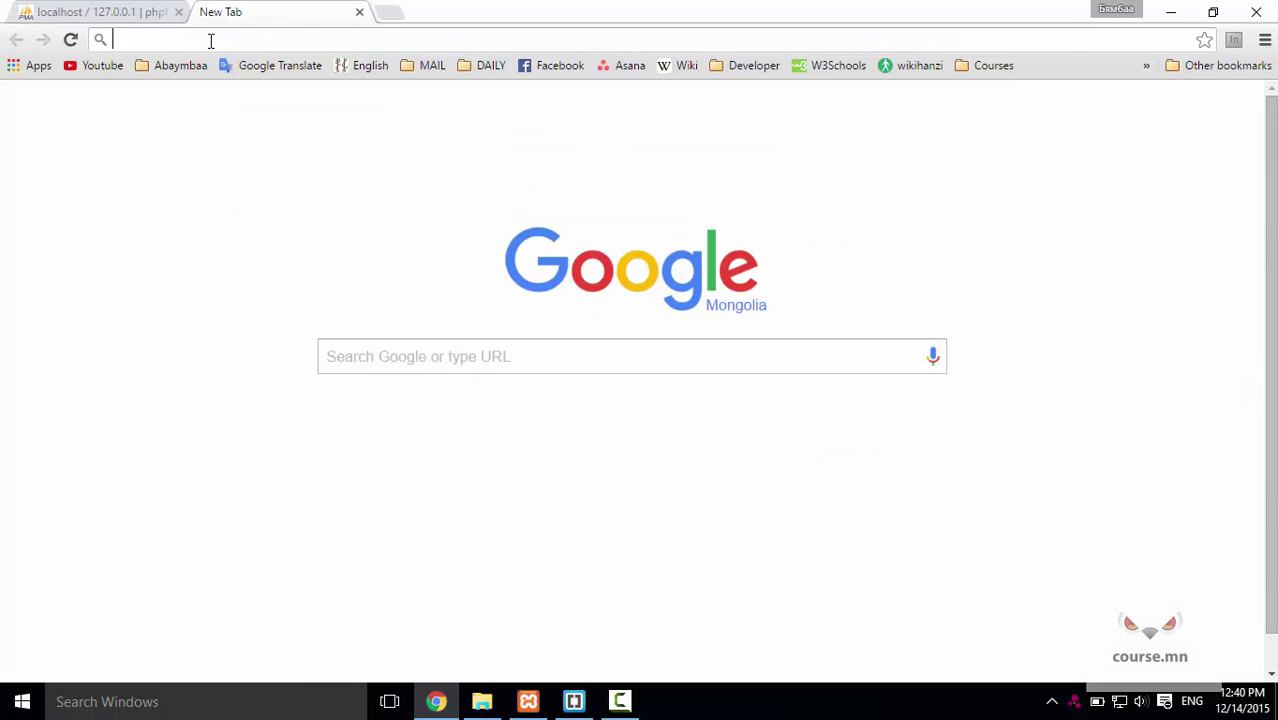
pyautogui.write('localhost/wordp')
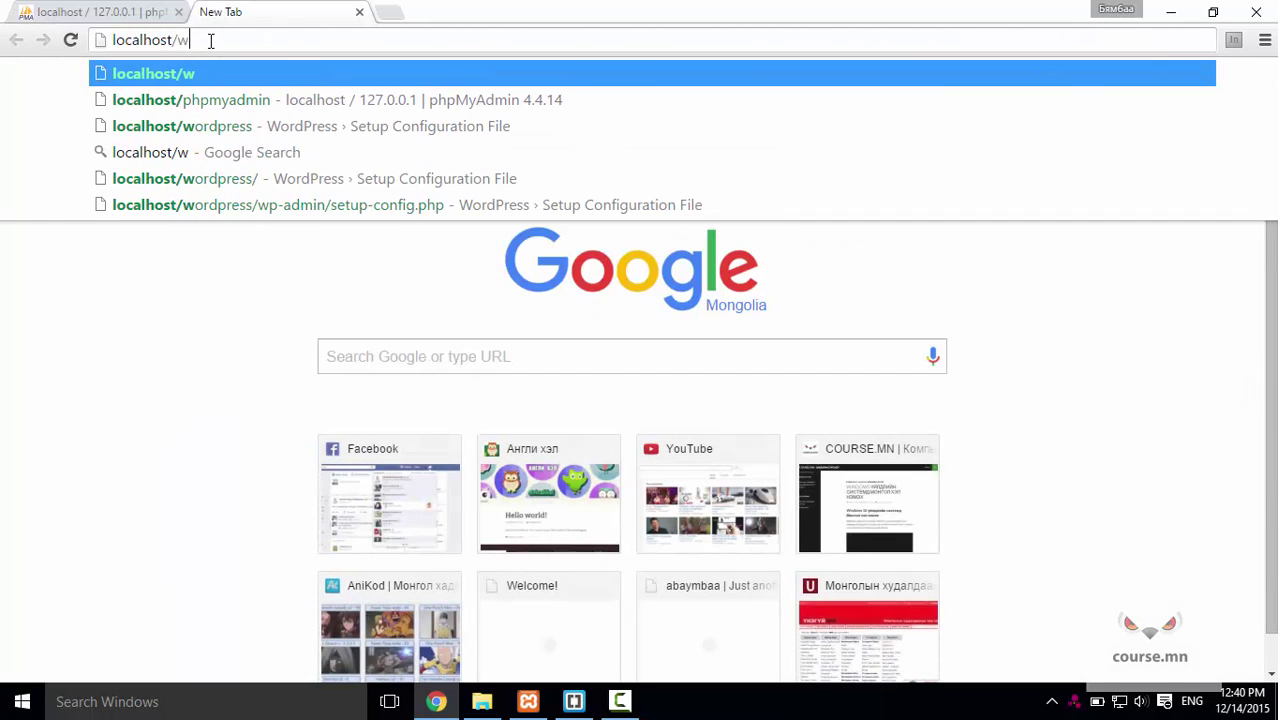
pyautogui.write('ress')
pyautogui.press('Return')
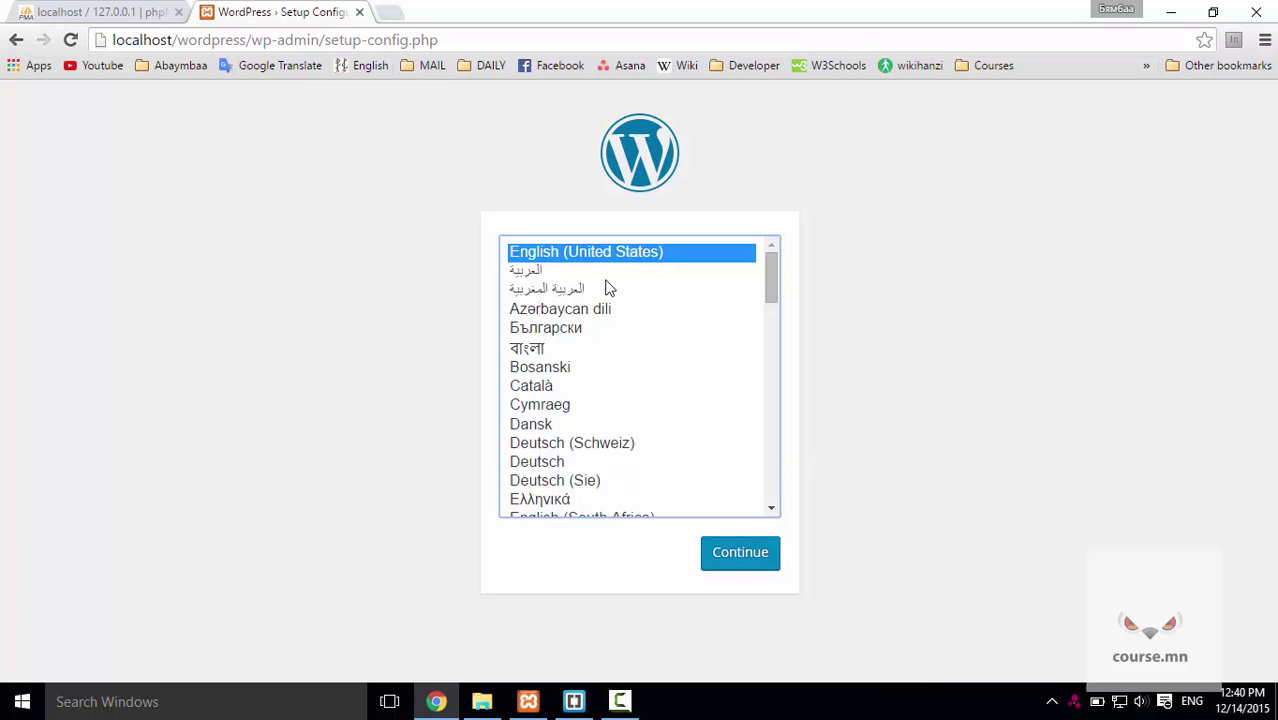
pyautogui.click(727, 560)
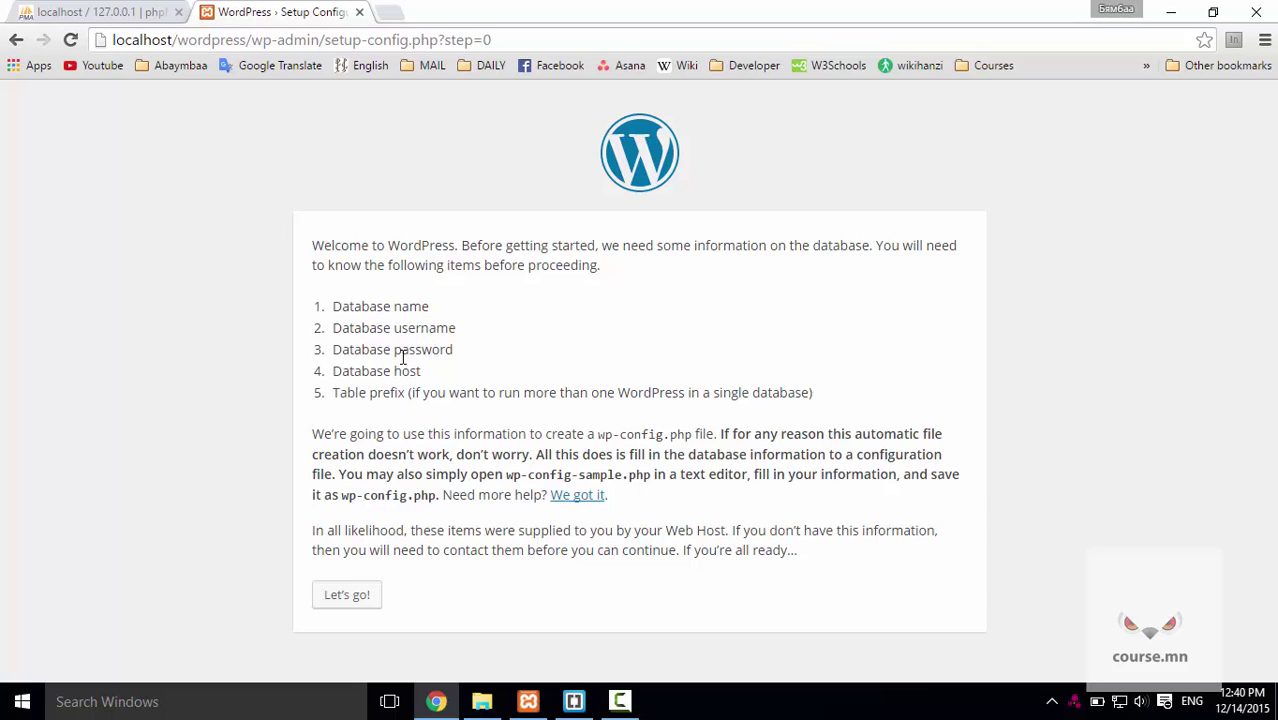
# Submit database name wordpress with the MySQL user name and empty password, getting 'Can't select database'.
pyautogui.click(360, 598)
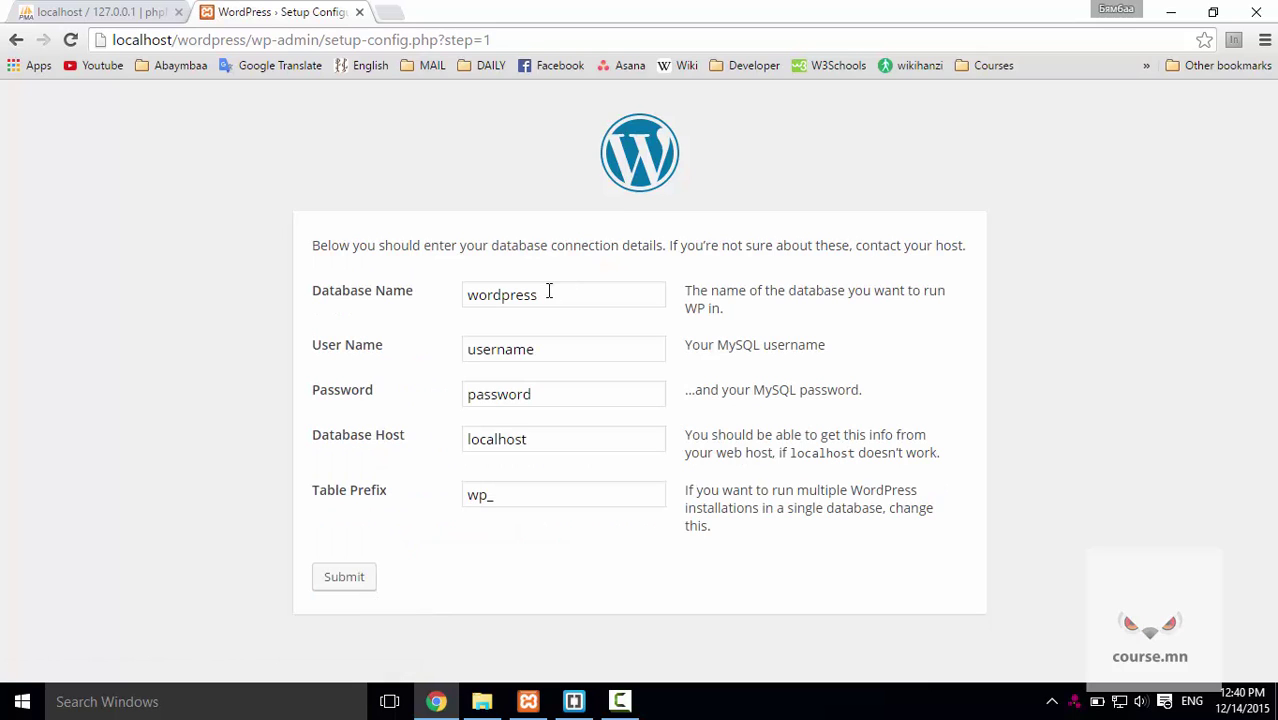
pyautogui.click(564, 292)
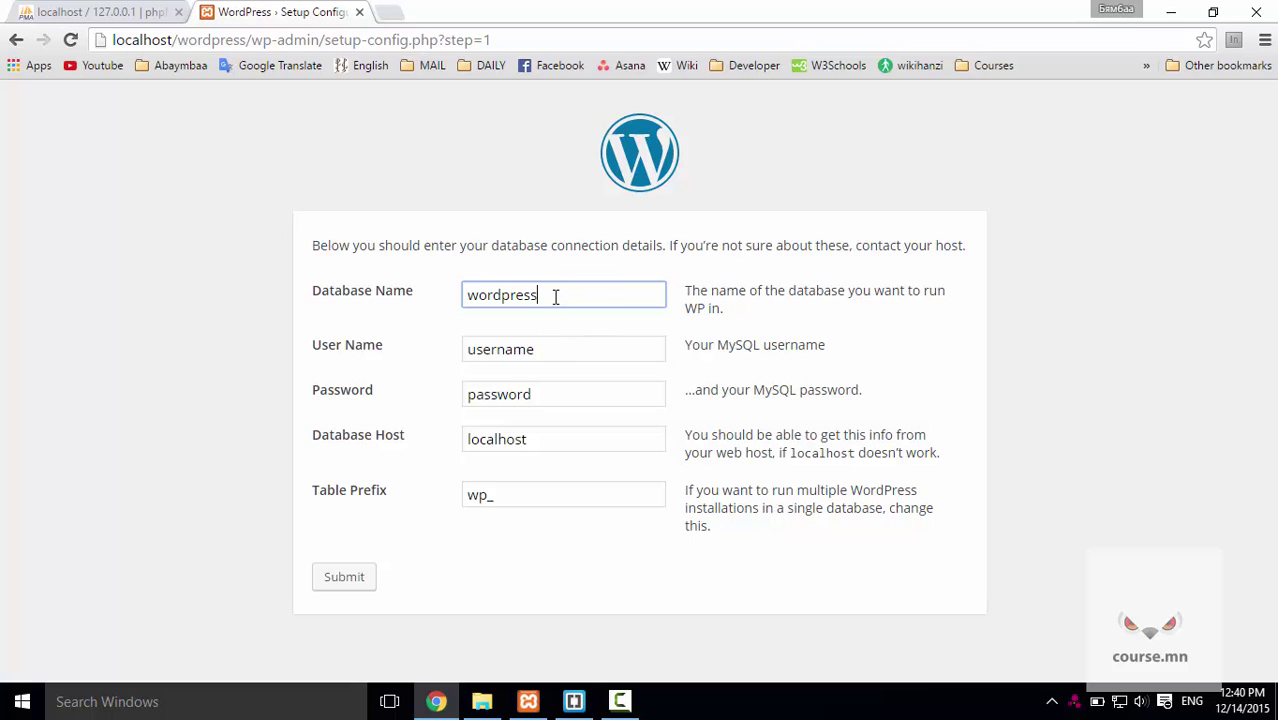
pyautogui.press('Tab')
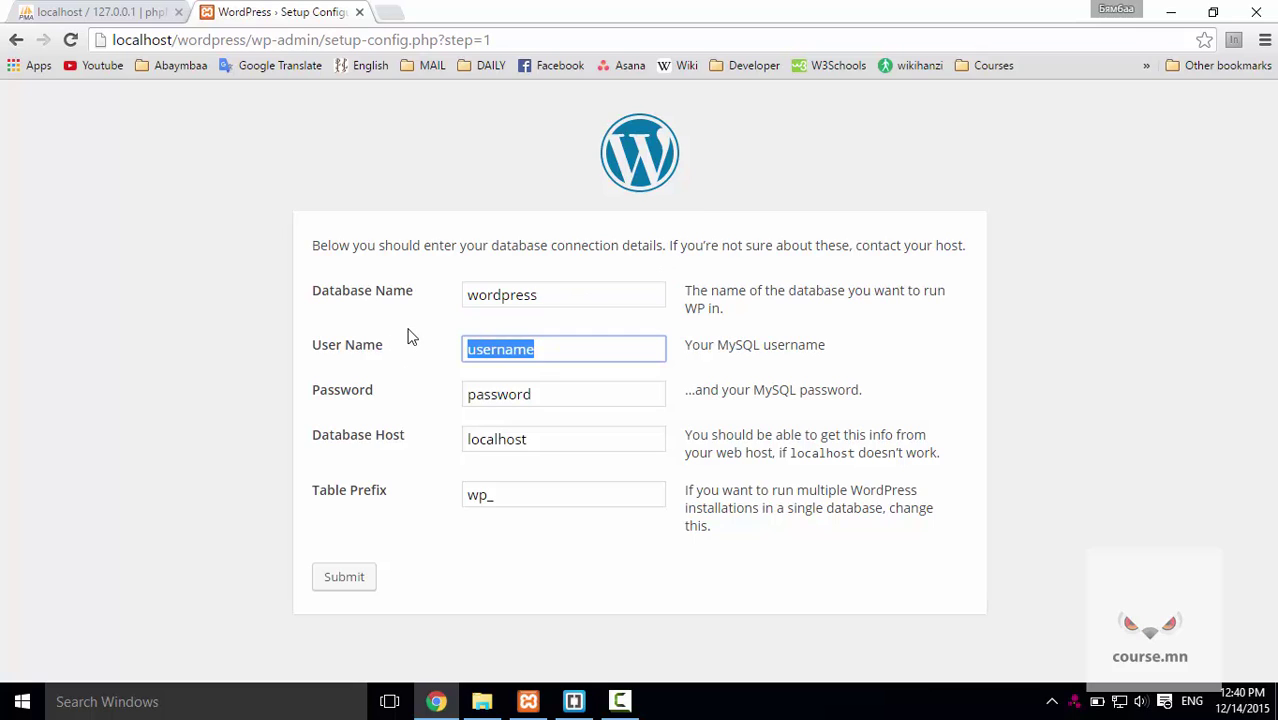
pyautogui.write('abaymbaa')
pyautogui.press('Tab')
pyautogui.press('BackSpace')
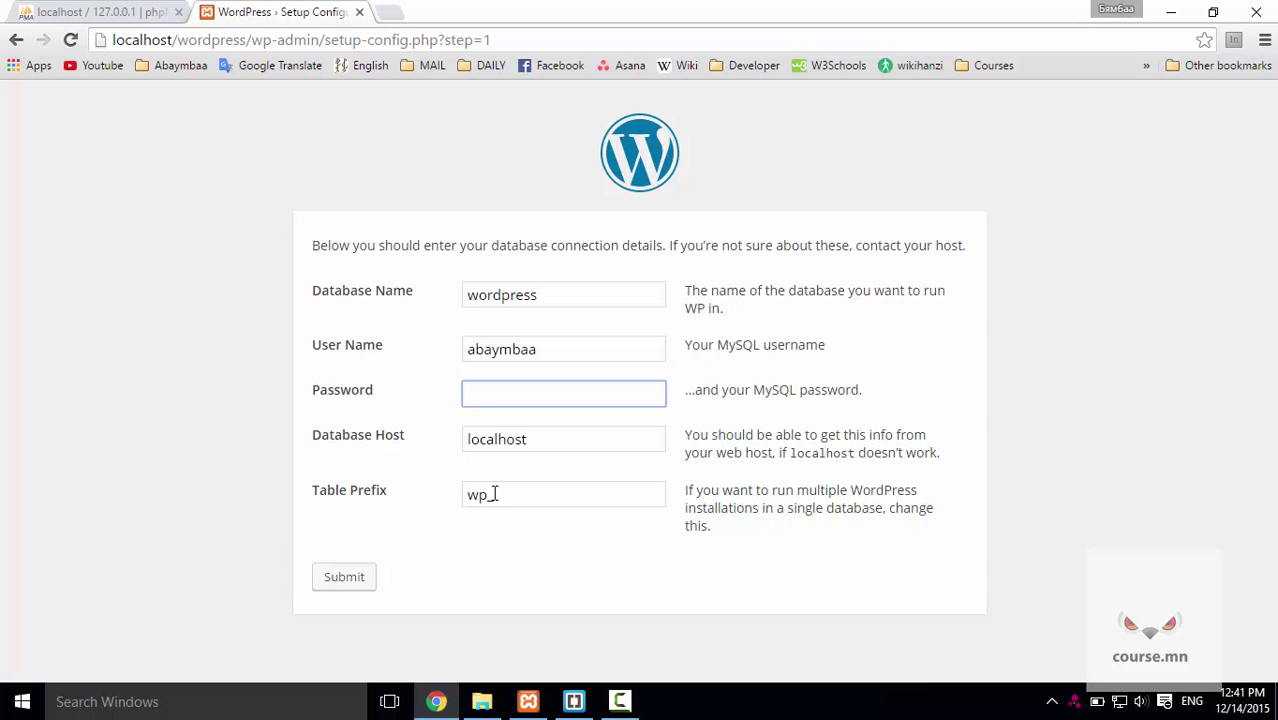
pyautogui.click(357, 578)
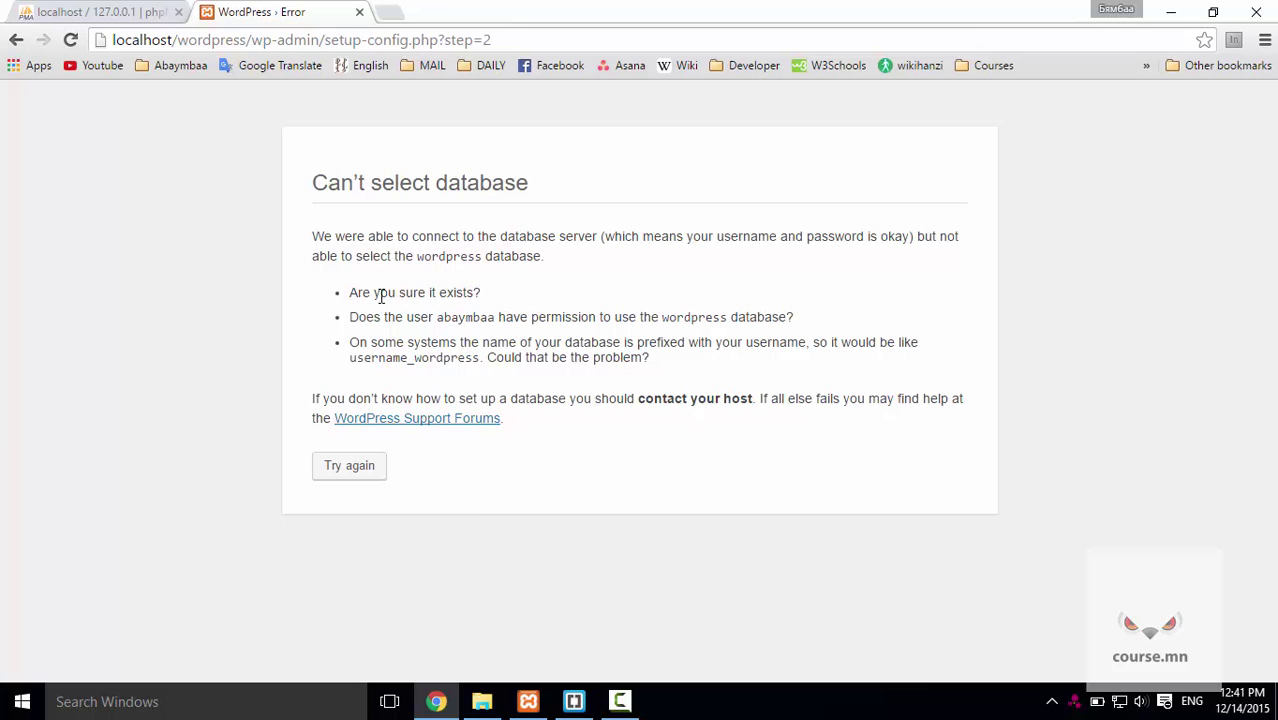
pyautogui.click(118, 12)
# Create a new phpMyAdmin database named wordpress using utf8_unicode_ci collation.
pyautogui.click(55, 188)
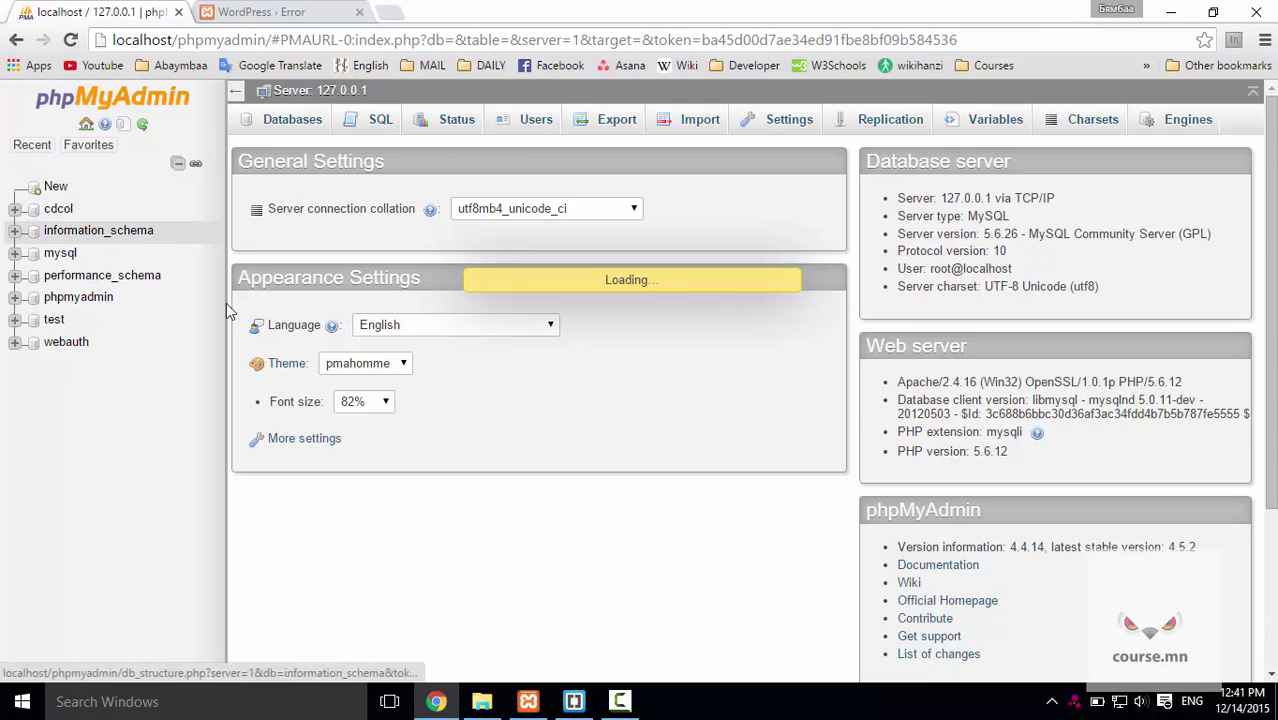
pyautogui.click(391, 257)
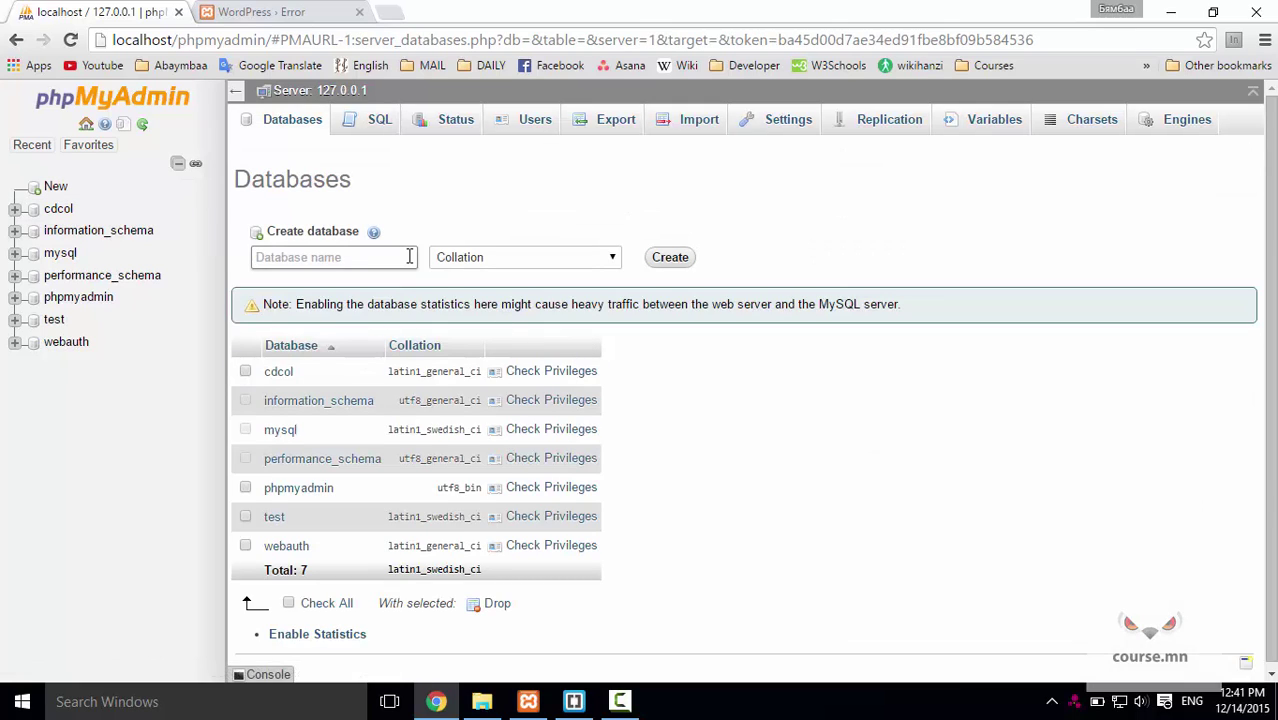
pyautogui.write('wordpress')
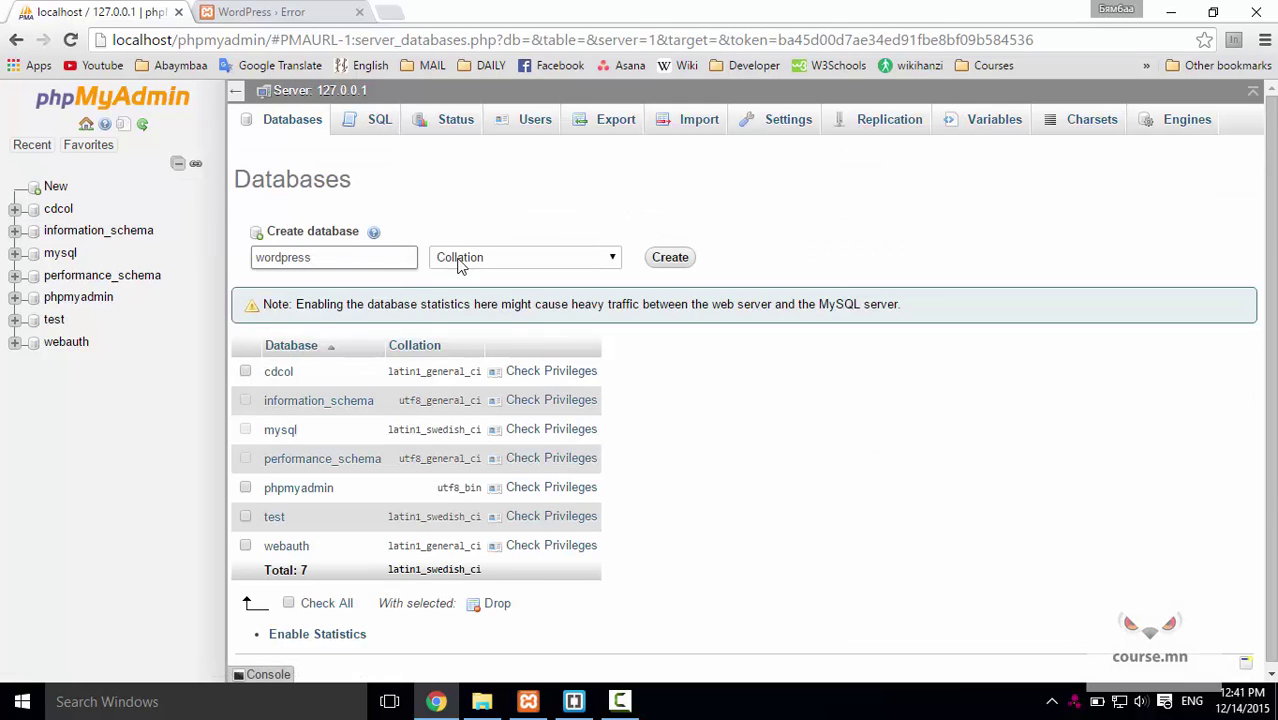
pyautogui.click(590, 264)
pyautogui.moveTo(617, 313); pyautogui.dragTo(624, 544)
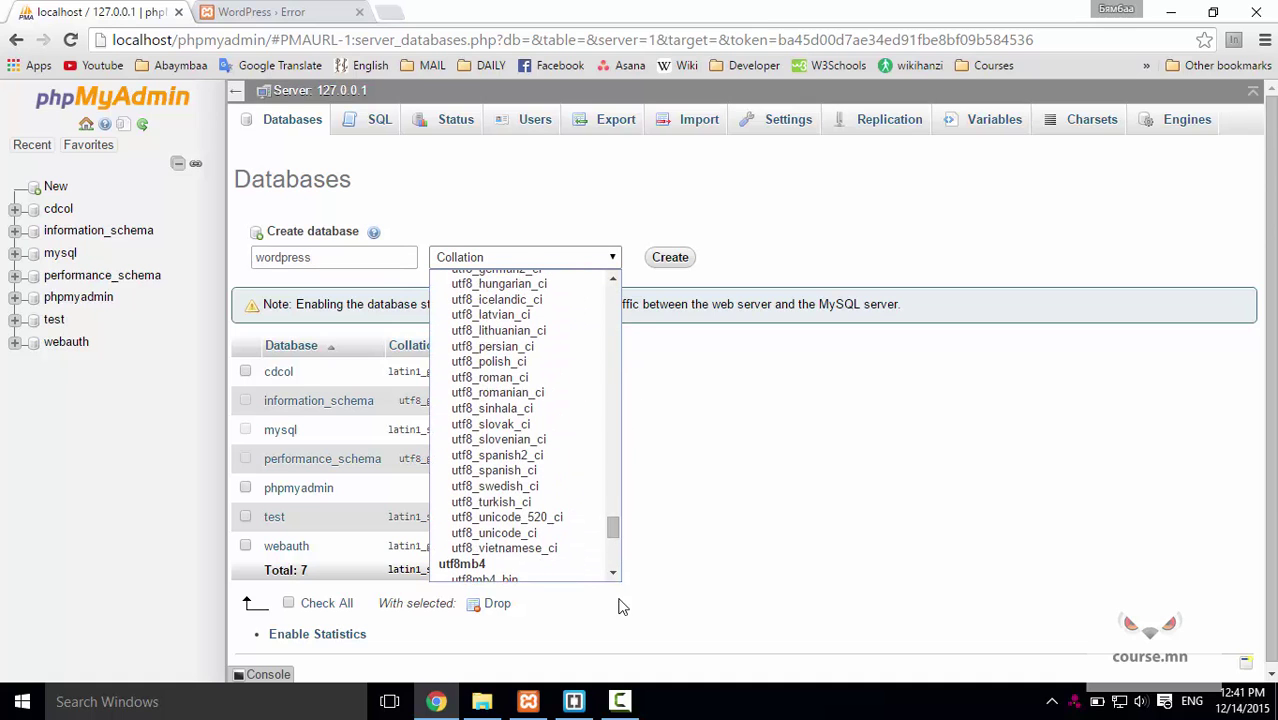
pyautogui.click(540, 532)
pyautogui.click(670, 258)
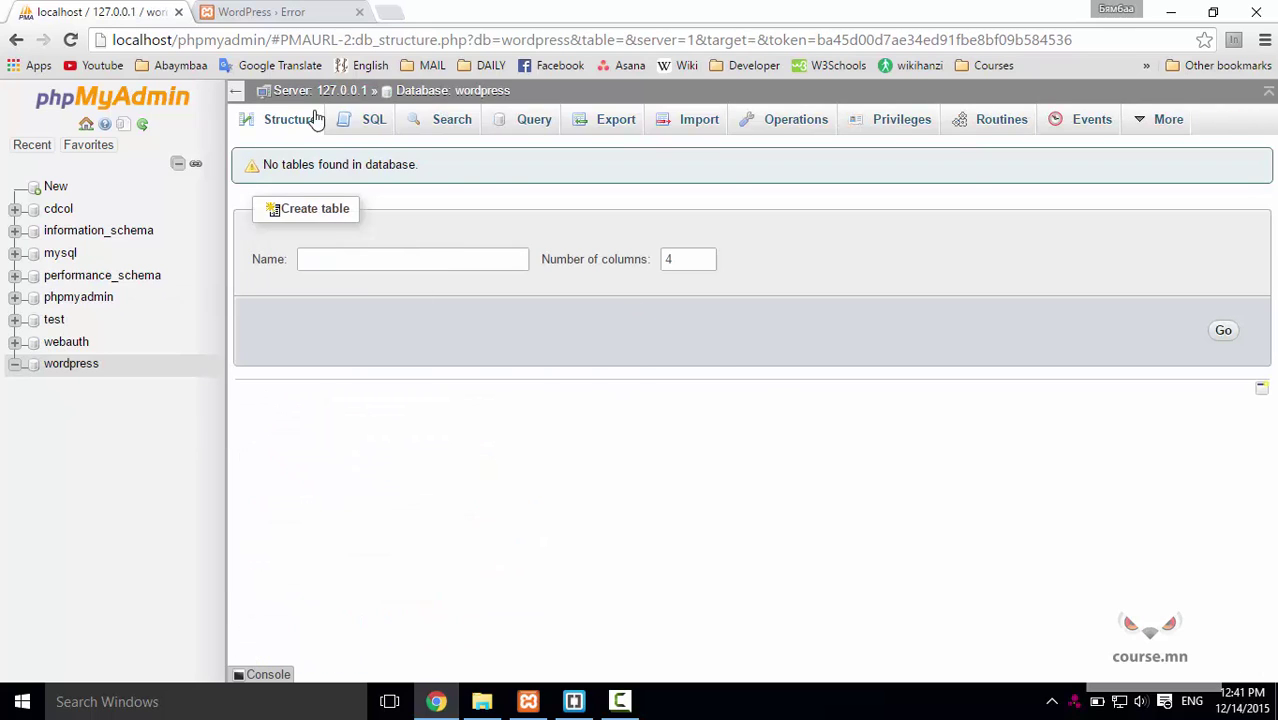
pyautogui.click(283, 13)
# Retry the connection form with the password field cleared and resubmit.
pyautogui.click(345, 467)
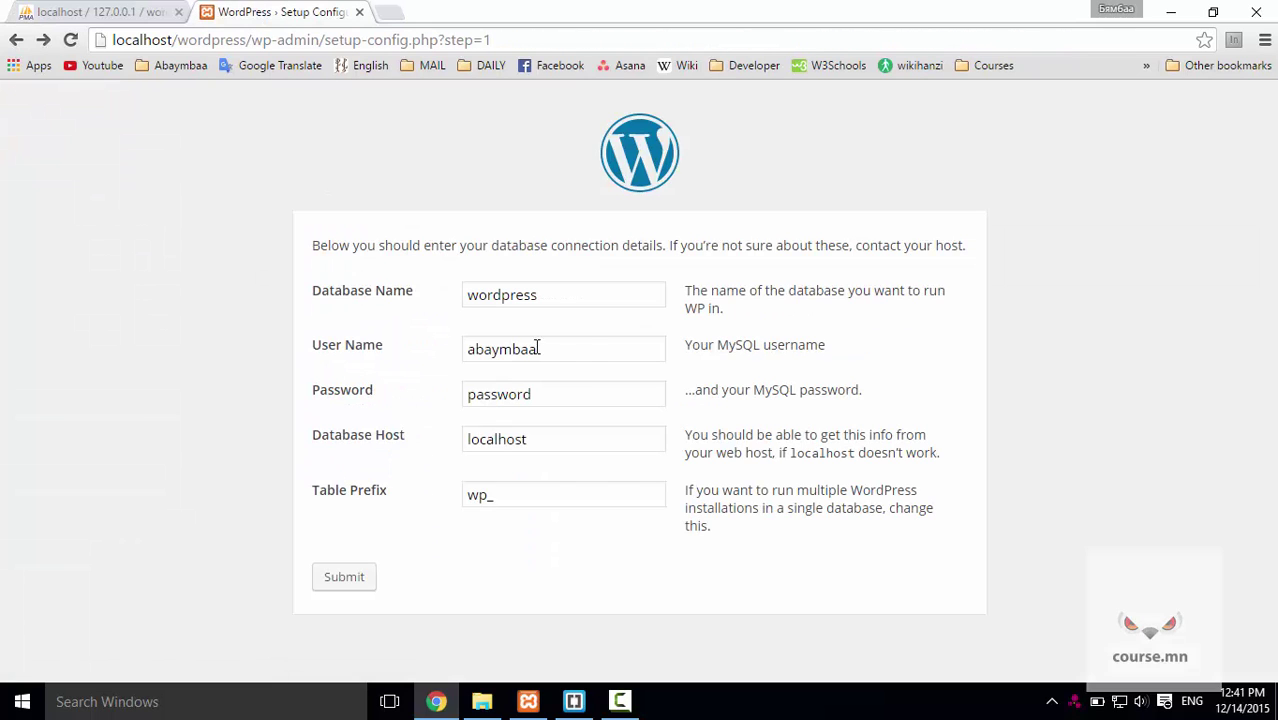
pyautogui.click(577, 393)
pyautogui.hotkey('ctrl', 'a')
pyautogui.press('BackSpace')
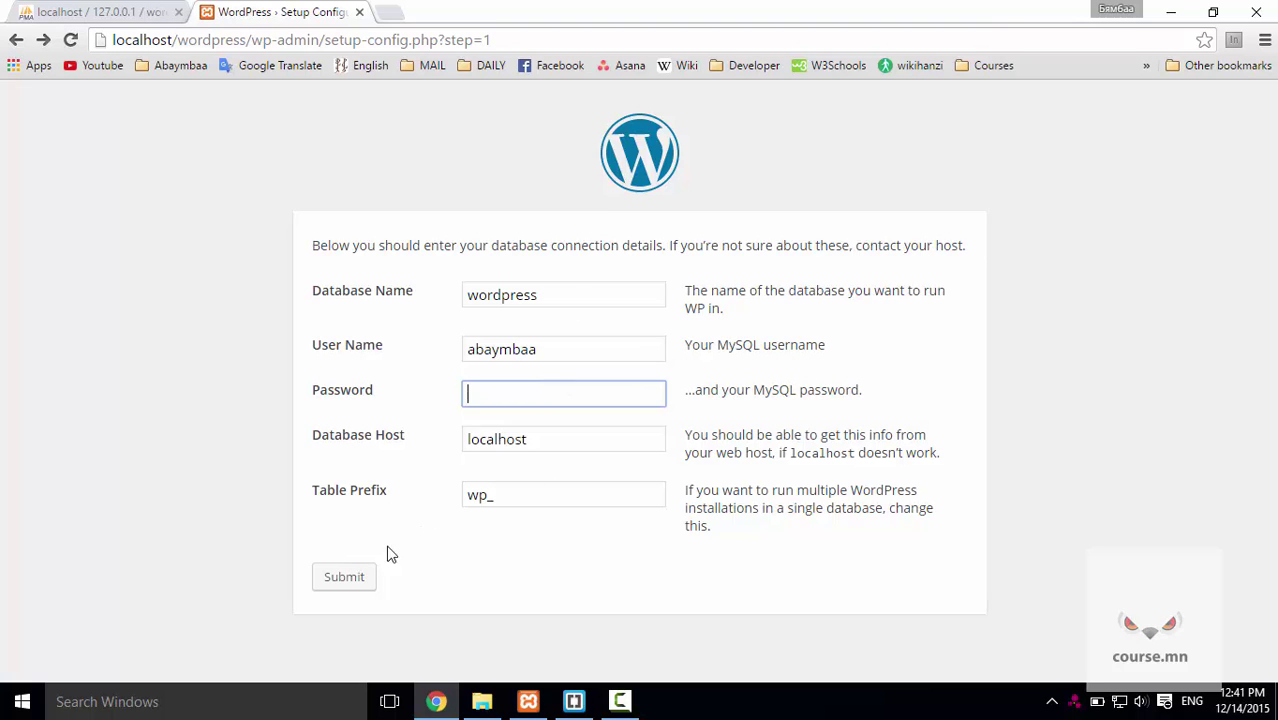
pyautogui.click(368, 587)
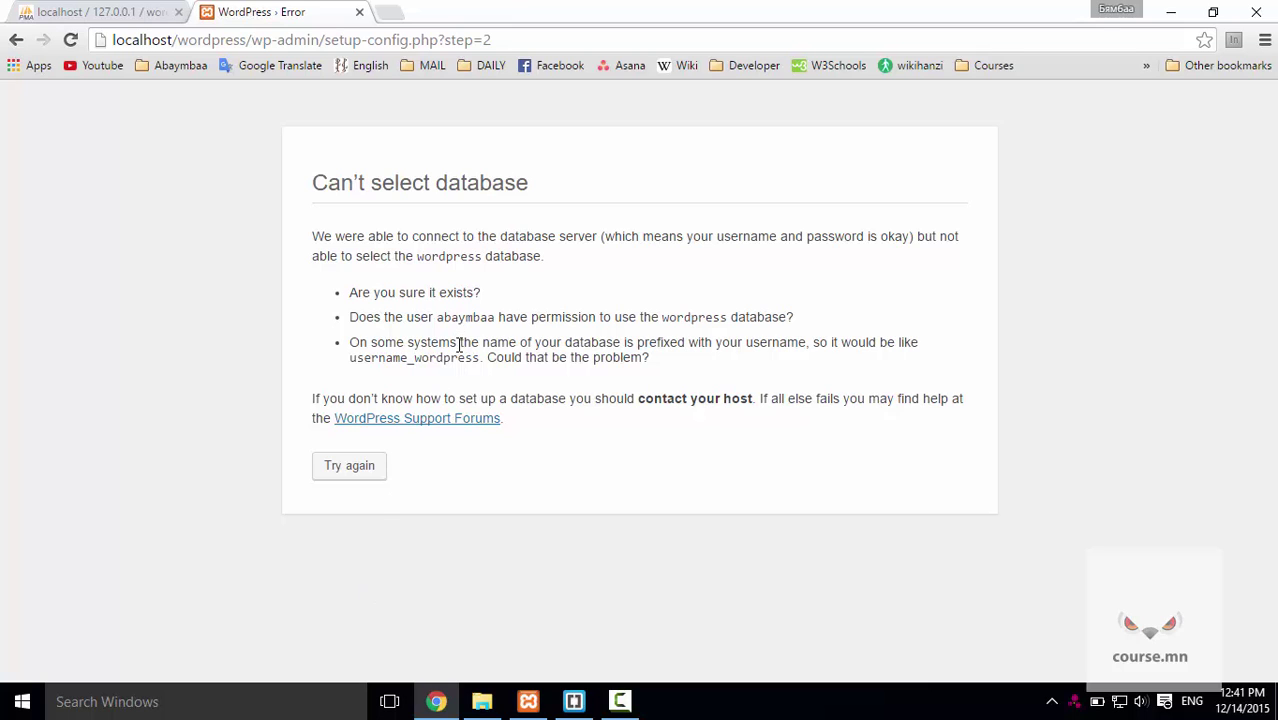
# Resubmit the connection details with user name root and an empty password.
pyautogui.click(350, 467)
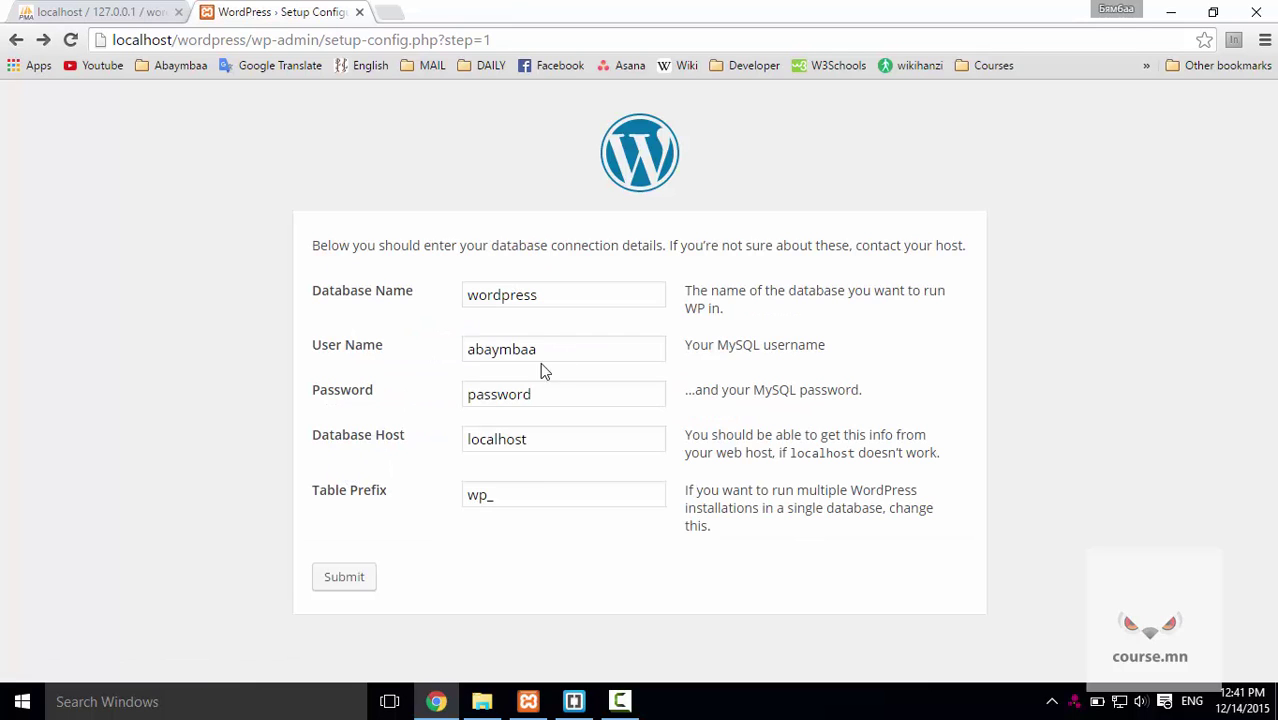
pyautogui.doubleClick(532, 347)
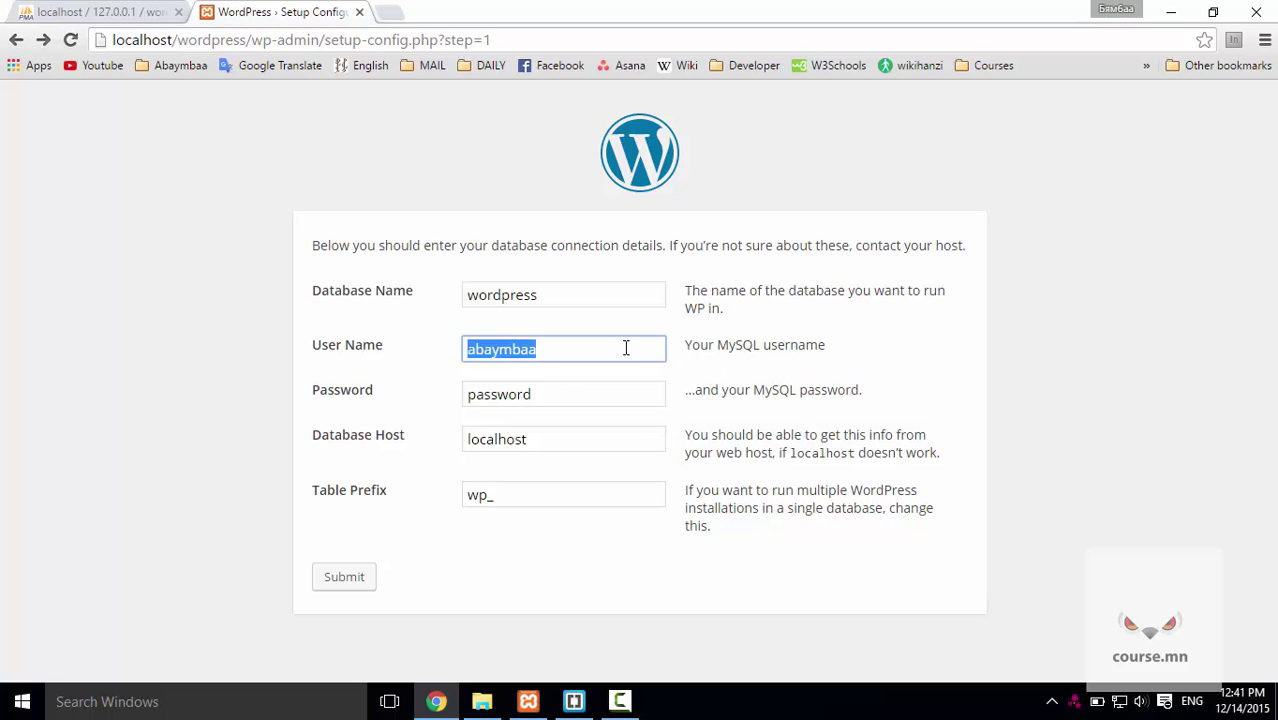
pyautogui.write('root')
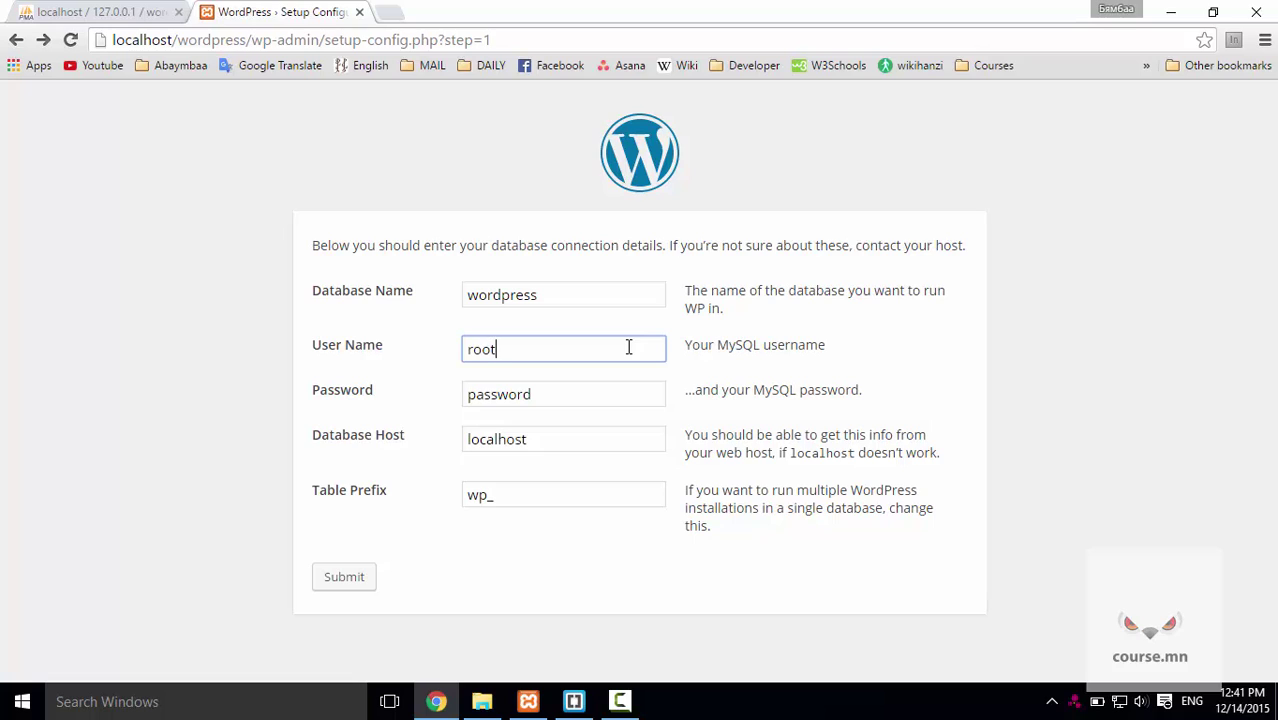
pyautogui.press('Tab')
pyautogui.press('BackSpace')
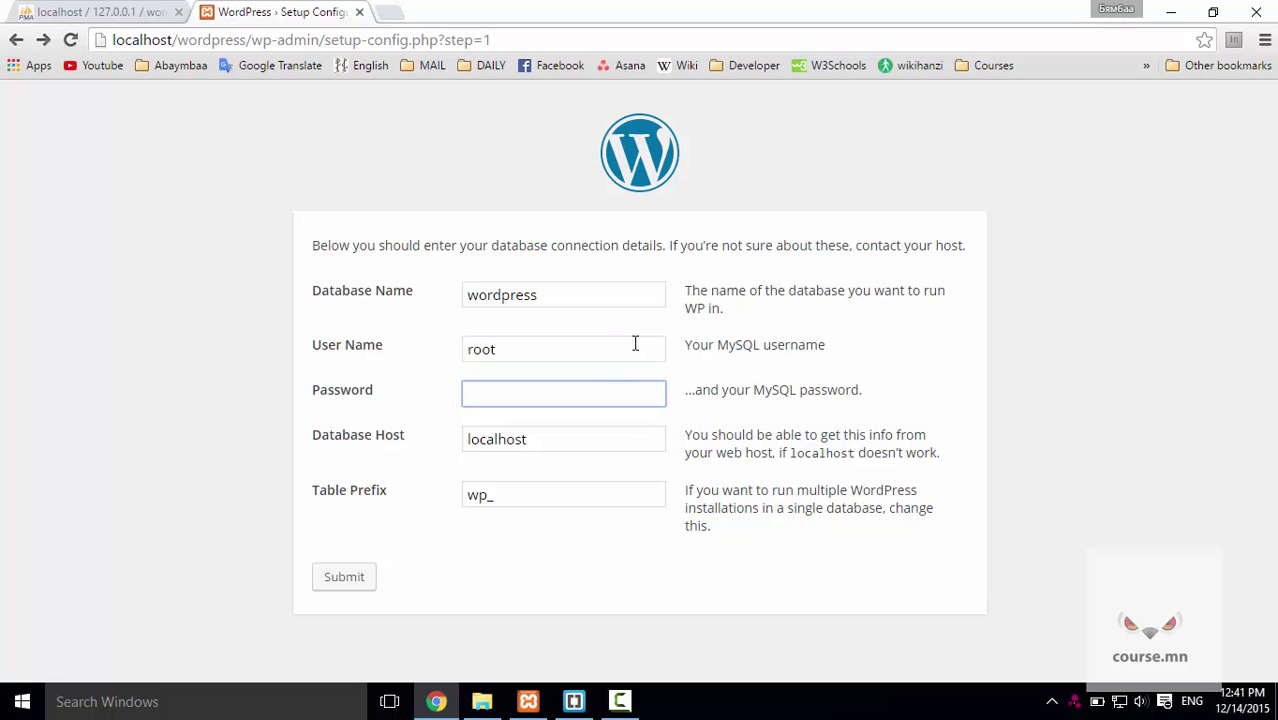
pyautogui.click(358, 580)
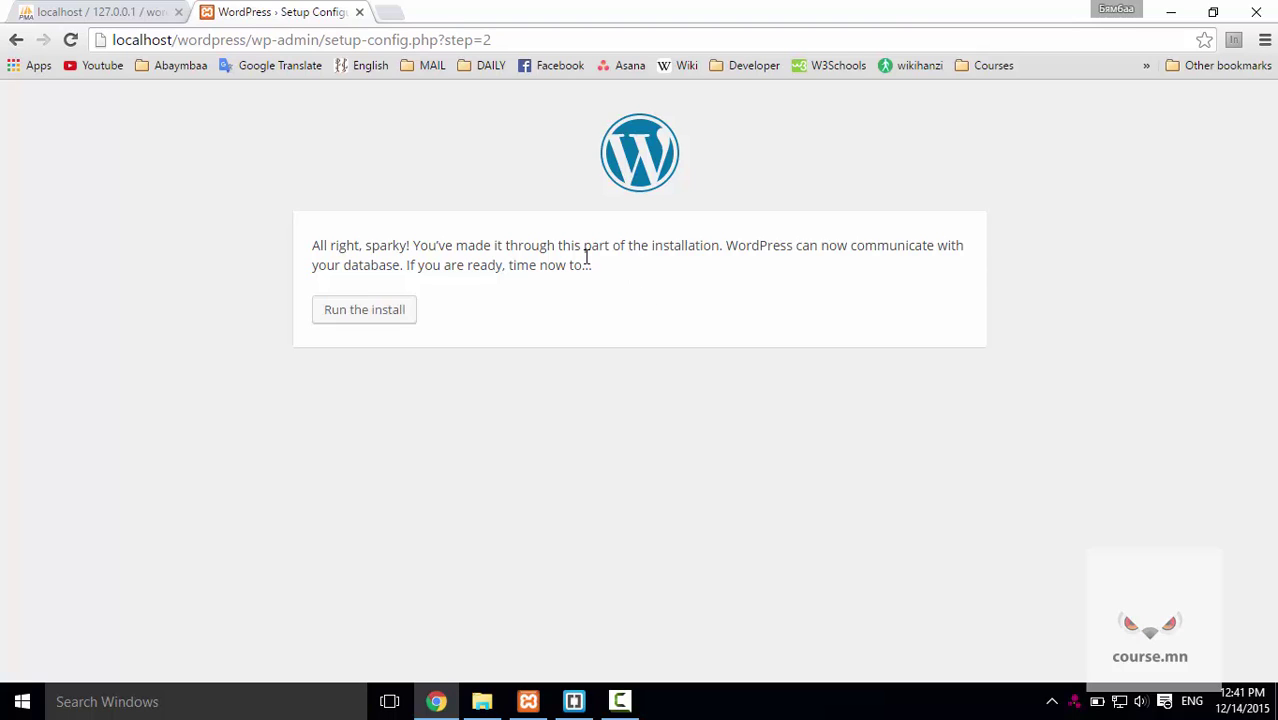
# Run the install and enter course.mn as the Site Title.
pyautogui.click(385, 318)
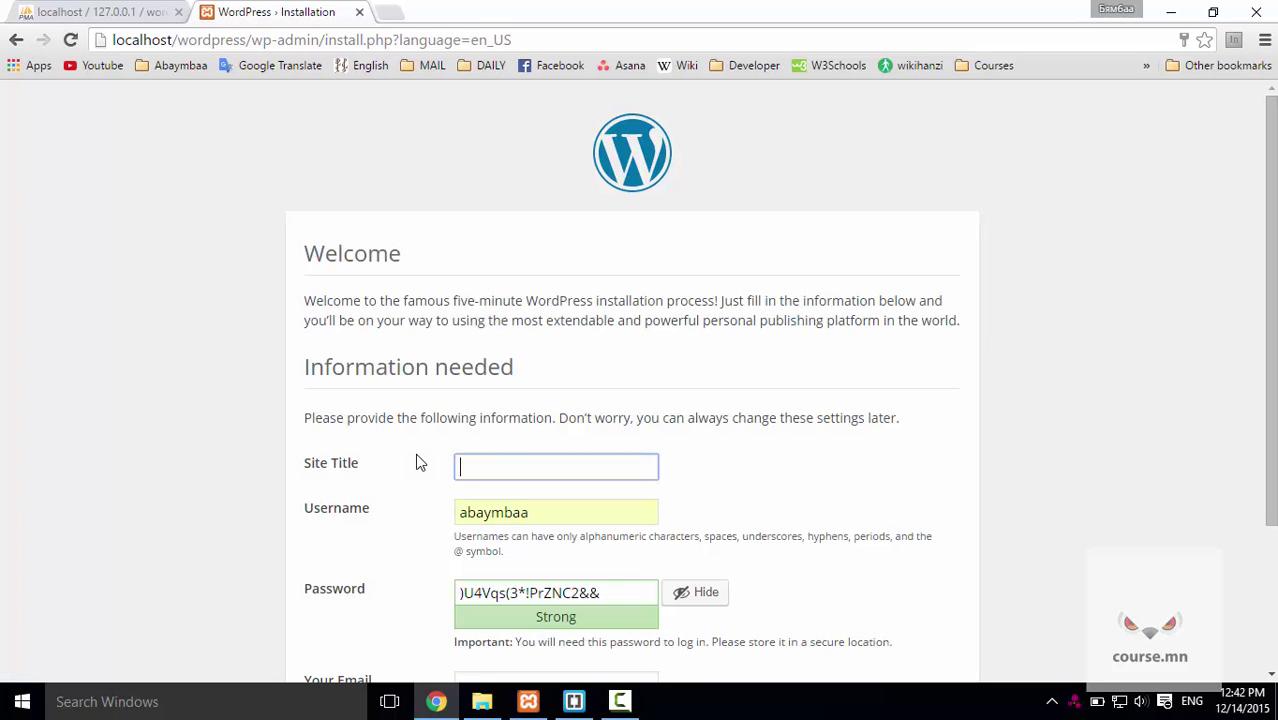
pyautogui.write('course.mn')
pyautogui.scroll(-2, 546, 636)
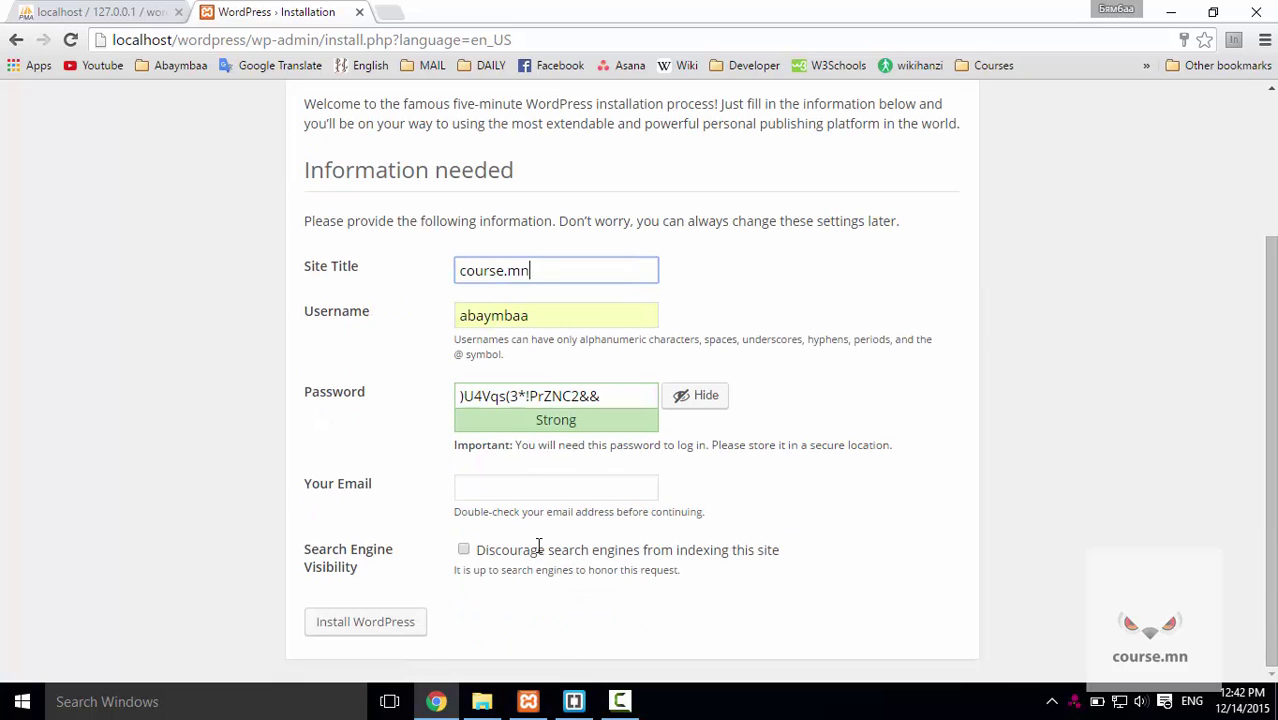
# Copy the generated admin password into a new Notepad document.
pyautogui.tripleClick(531, 396)
pyautogui.hotkey('ctrl', 'c')
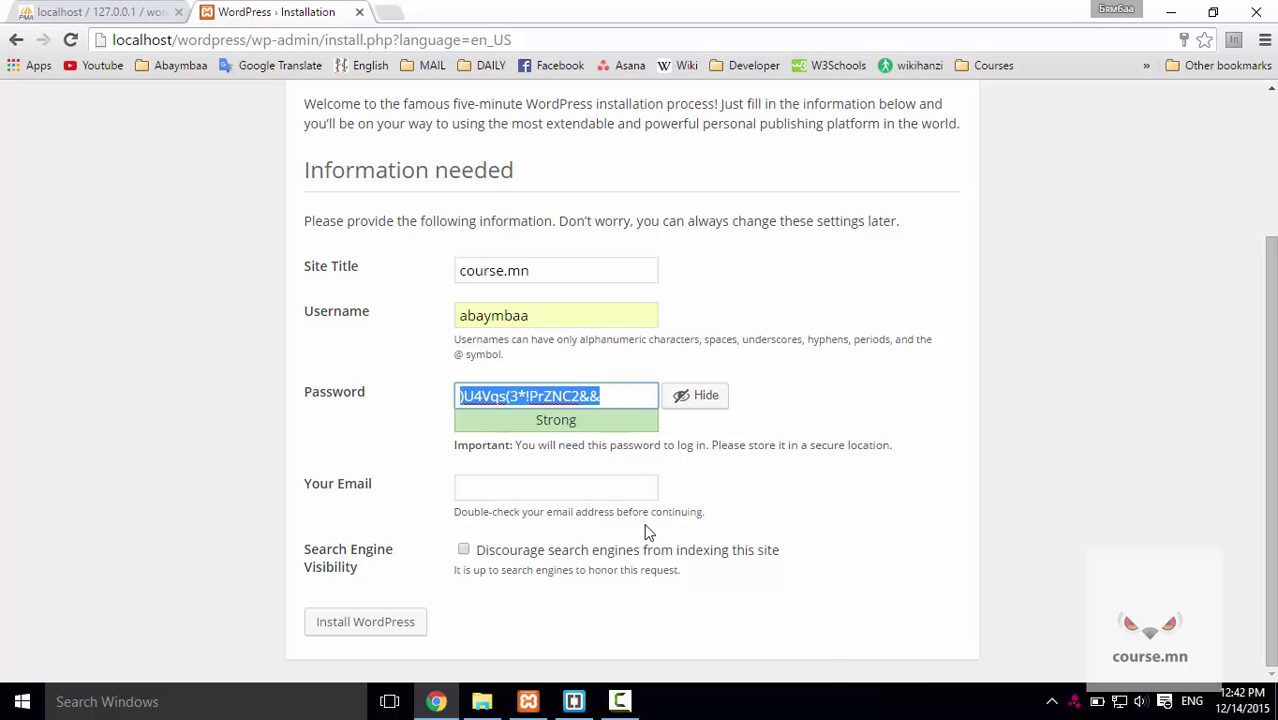
pyautogui.press('super')
pyautogui.write('note')
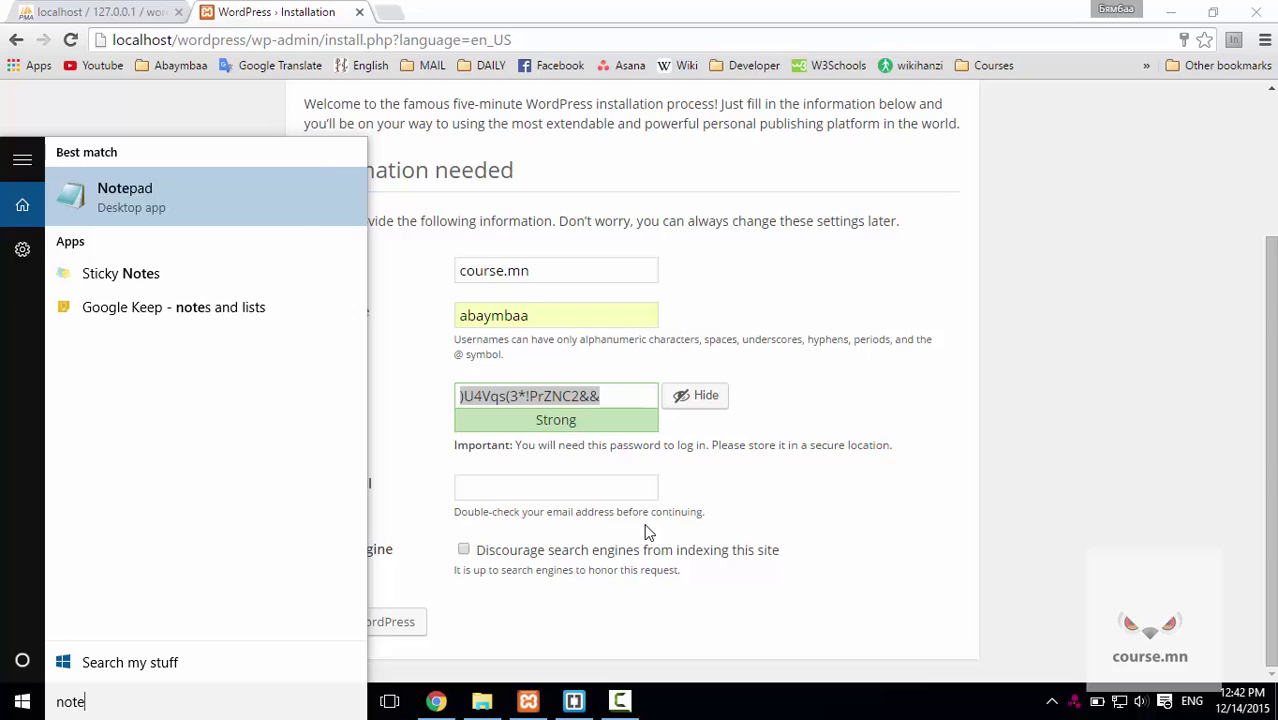
pyautogui.press('Return')
pyautogui.hotkey('ctrl', 'v')
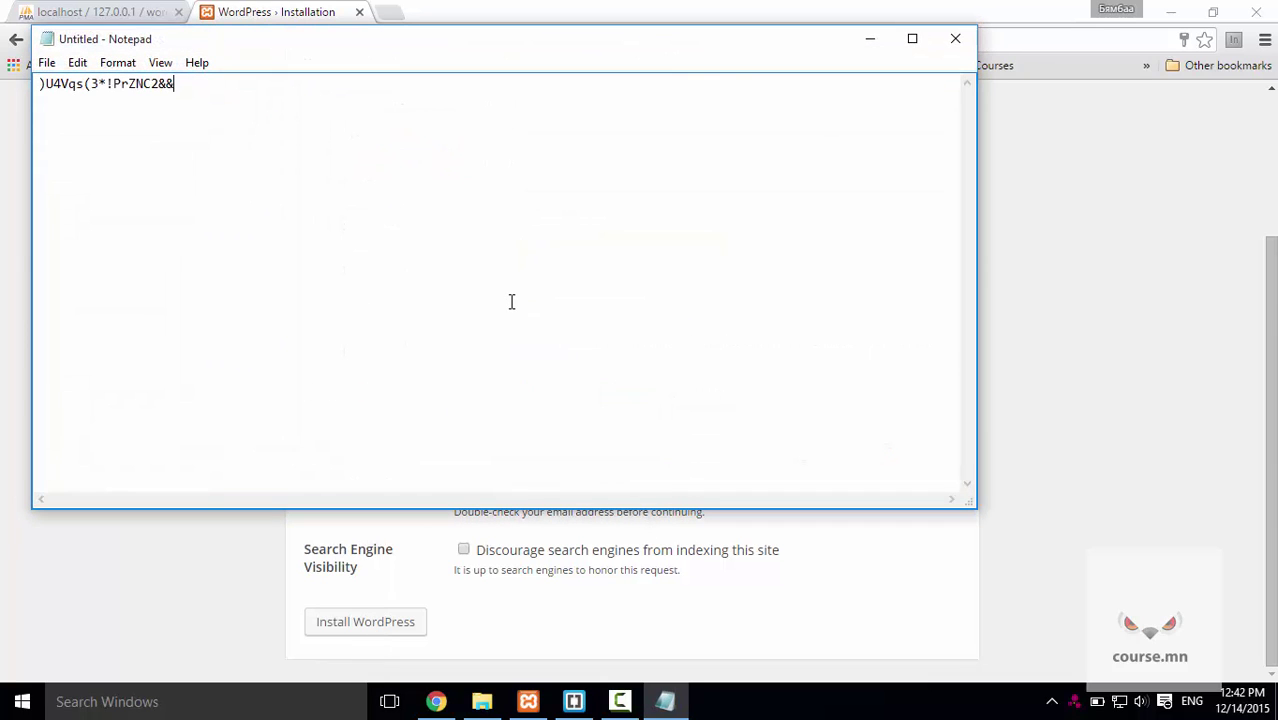
pyautogui.hotkey('alt', 'Tab')
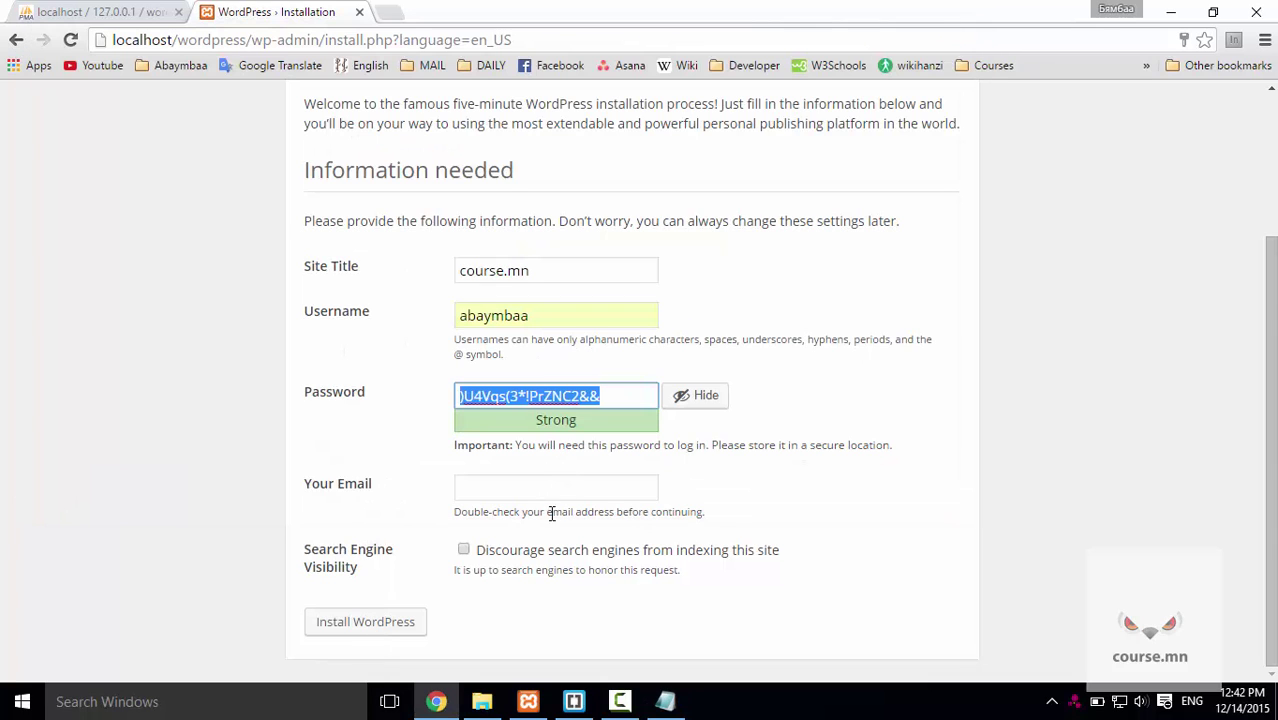
# Fill in the admin e-mail, leave search engine indexing allowed, and install WordPress.
pyautogui.click(525, 485)
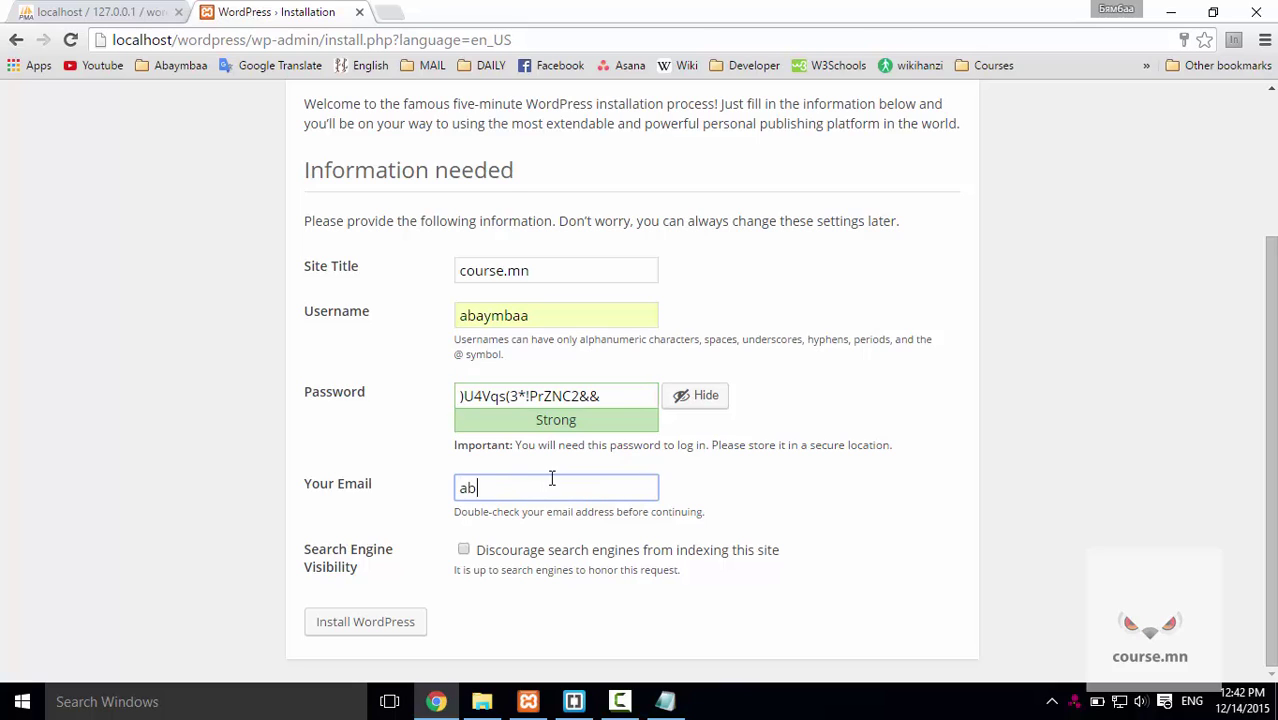
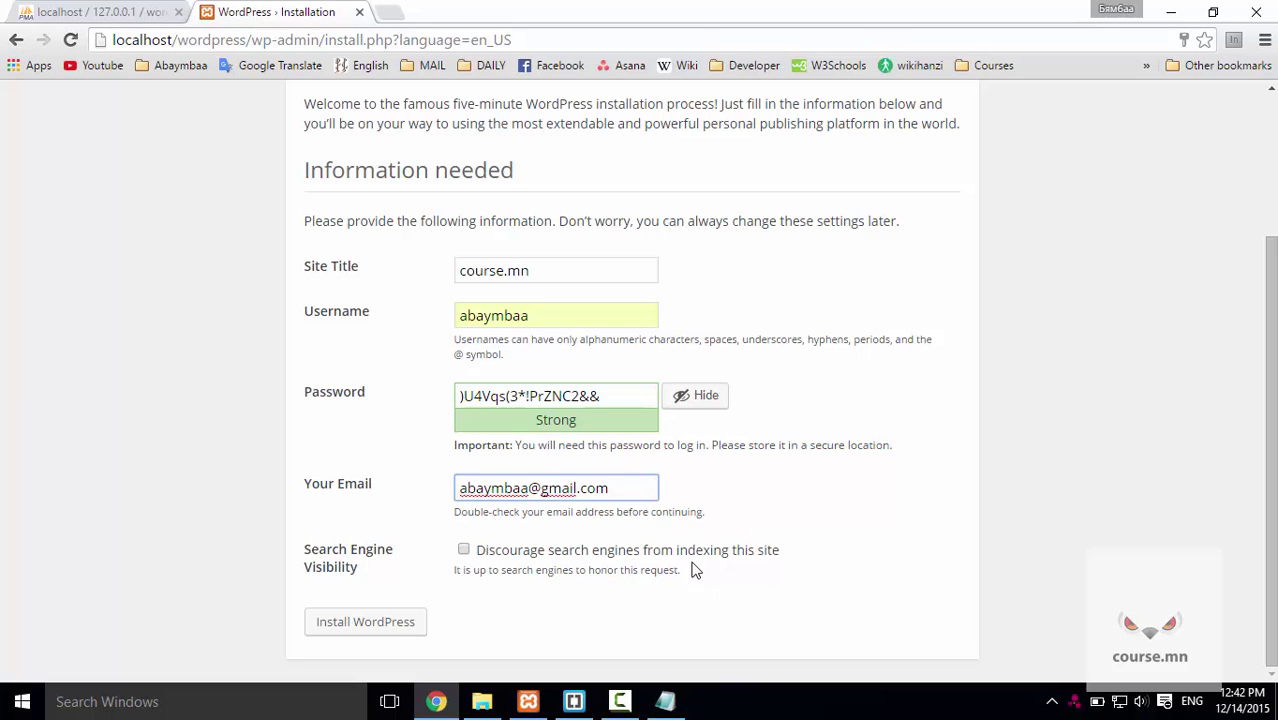
pyautogui.click(464, 553)
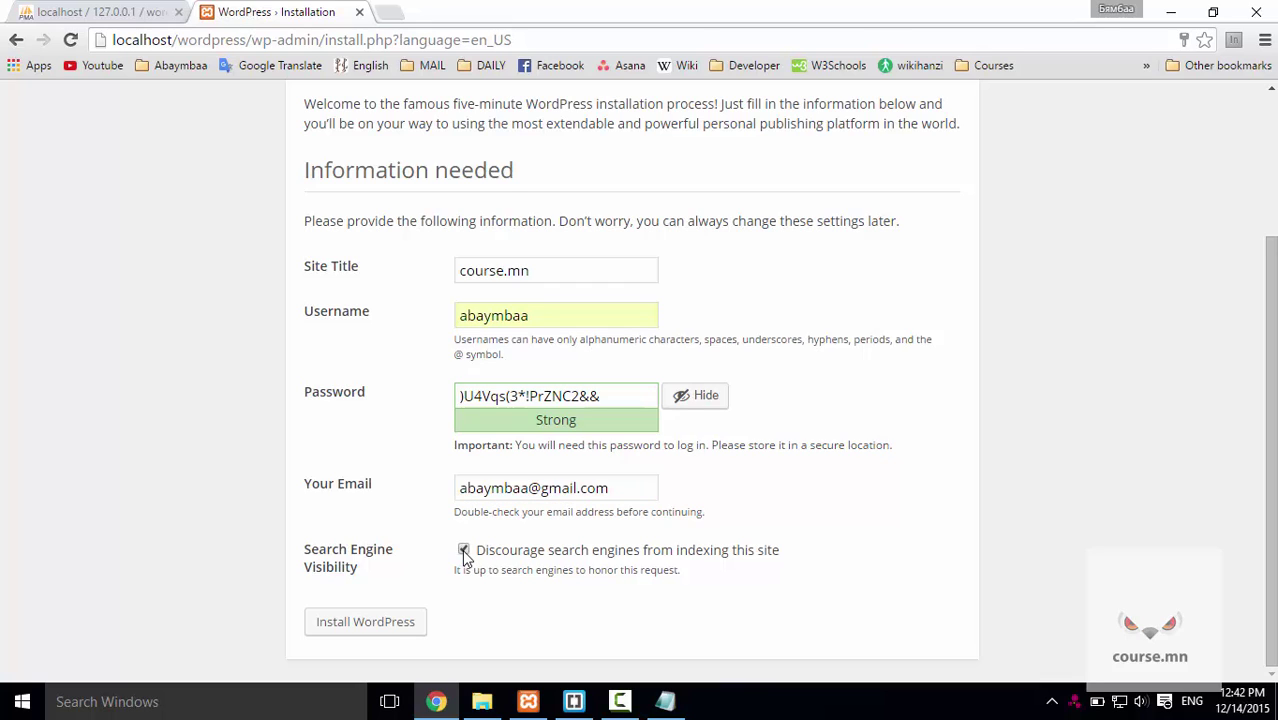
pyautogui.click(464, 553)
pyautogui.click(409, 630)
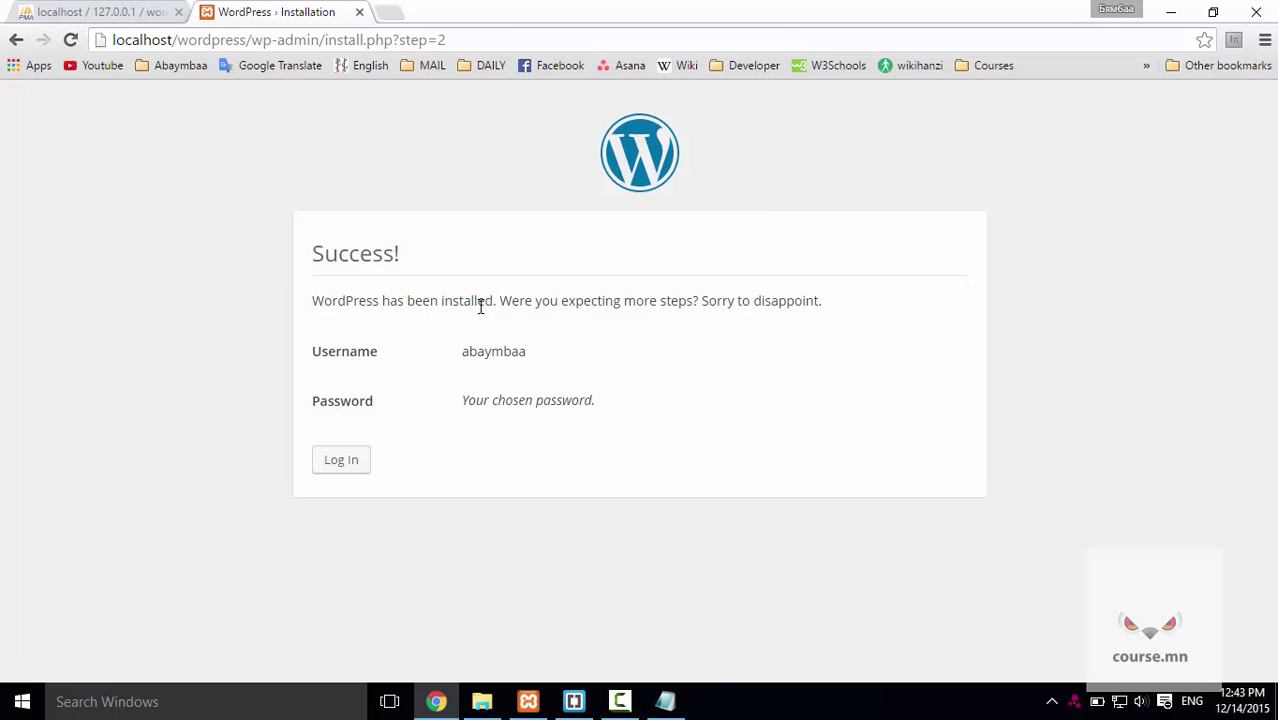
# Log in with the Notepad-saved password and Remember Me ticked, and update Chrome's stored password.
pyautogui.click(340, 462)
pyautogui.doubleClick(619, 428)
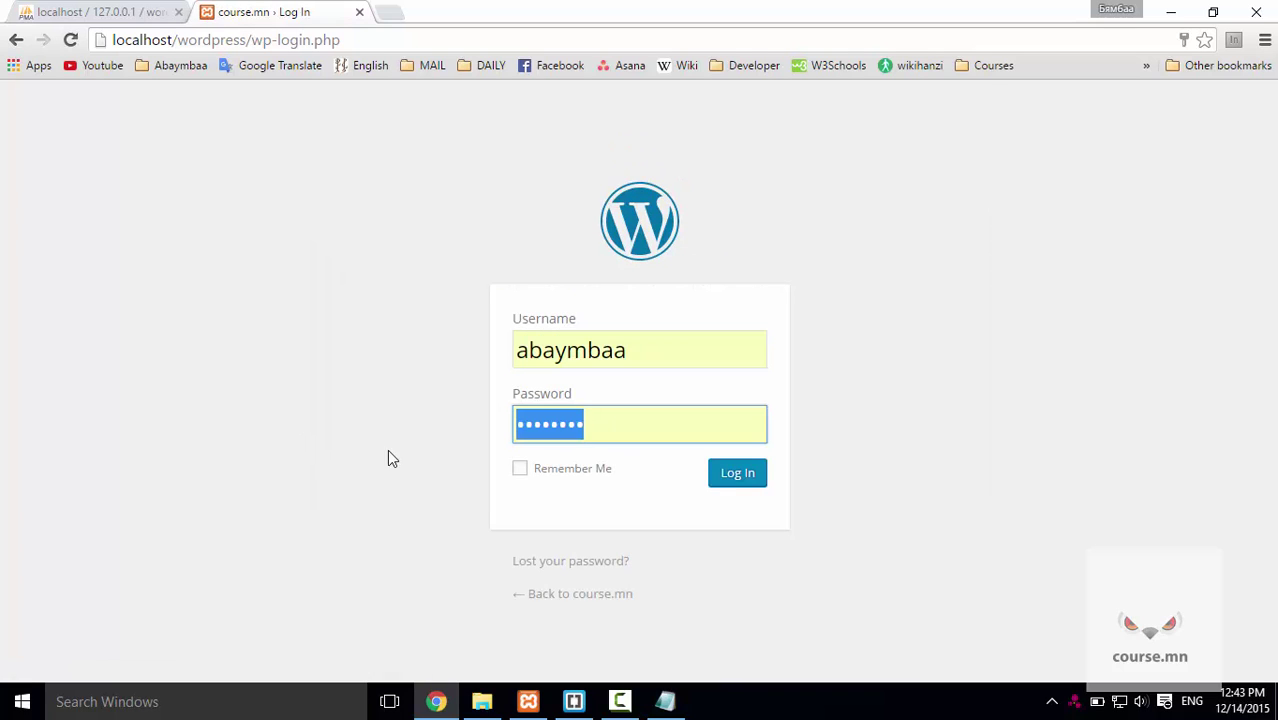
pyautogui.hotkey('alt', 'Tab')
pyautogui.moveTo(211, 103); pyautogui.dragTo(6, 143)
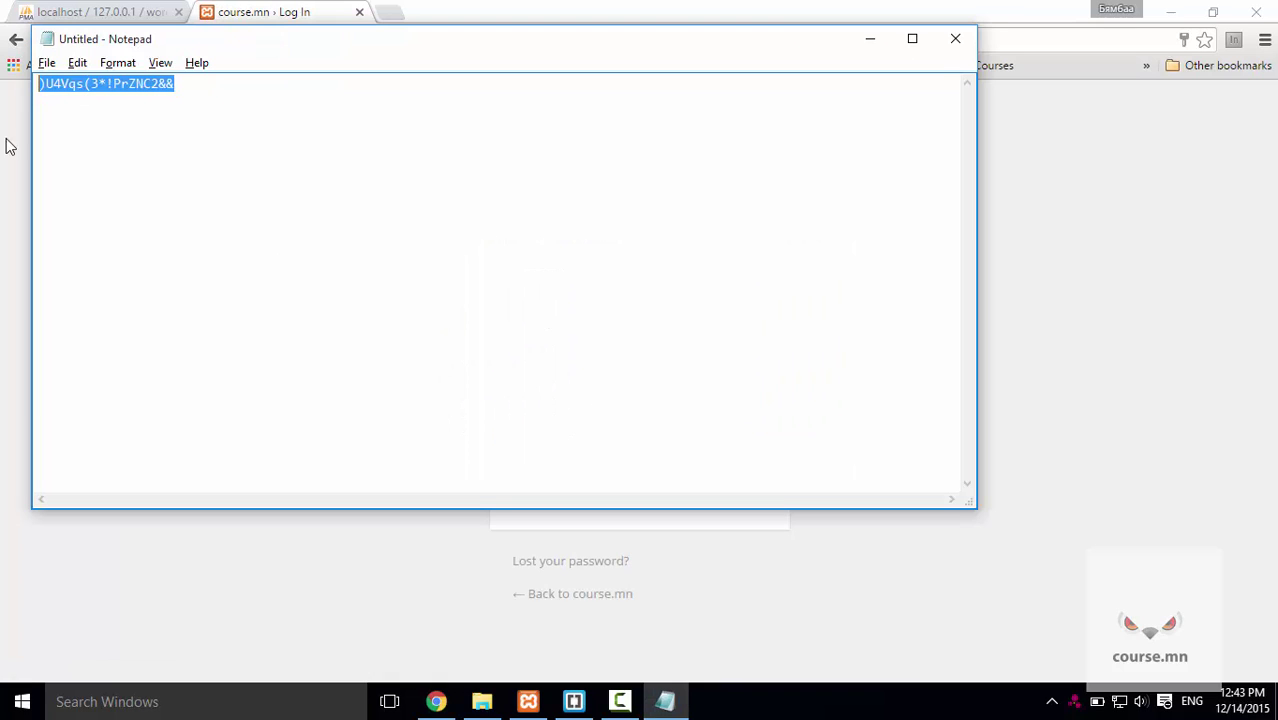
pyautogui.hotkey('alt', 'Tab')
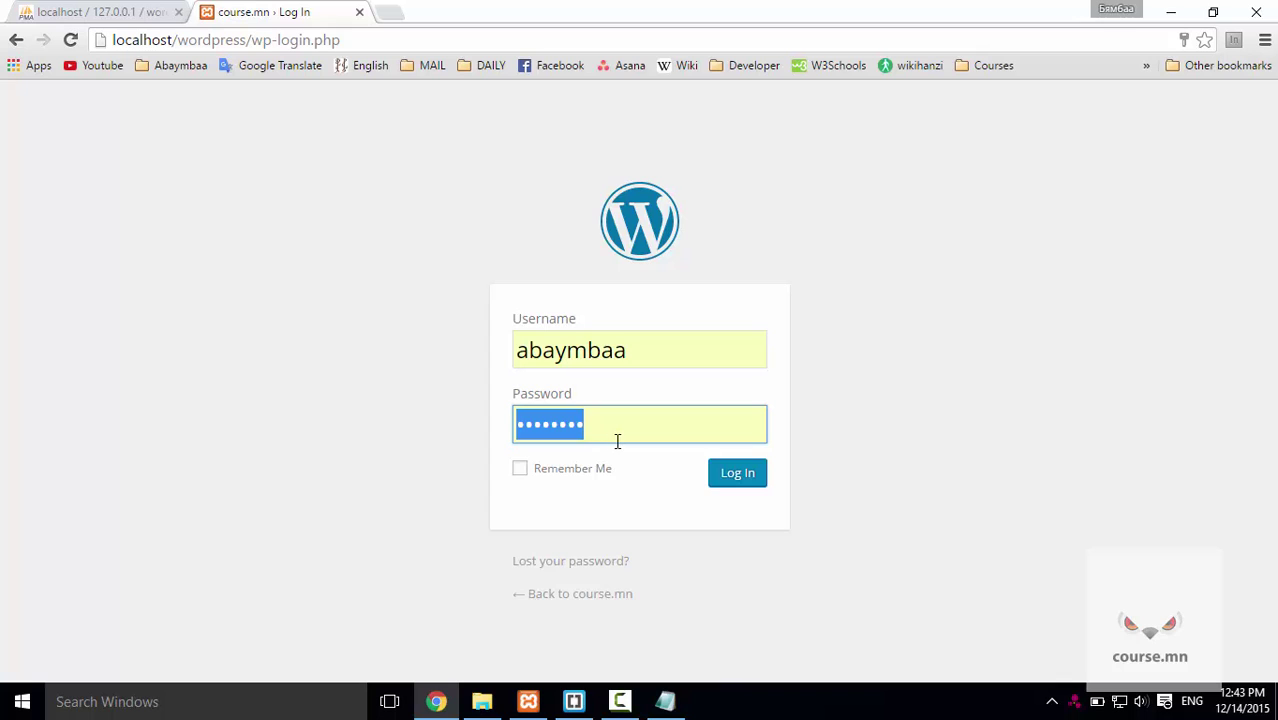
pyautogui.hotkey('ctrl', 'v')
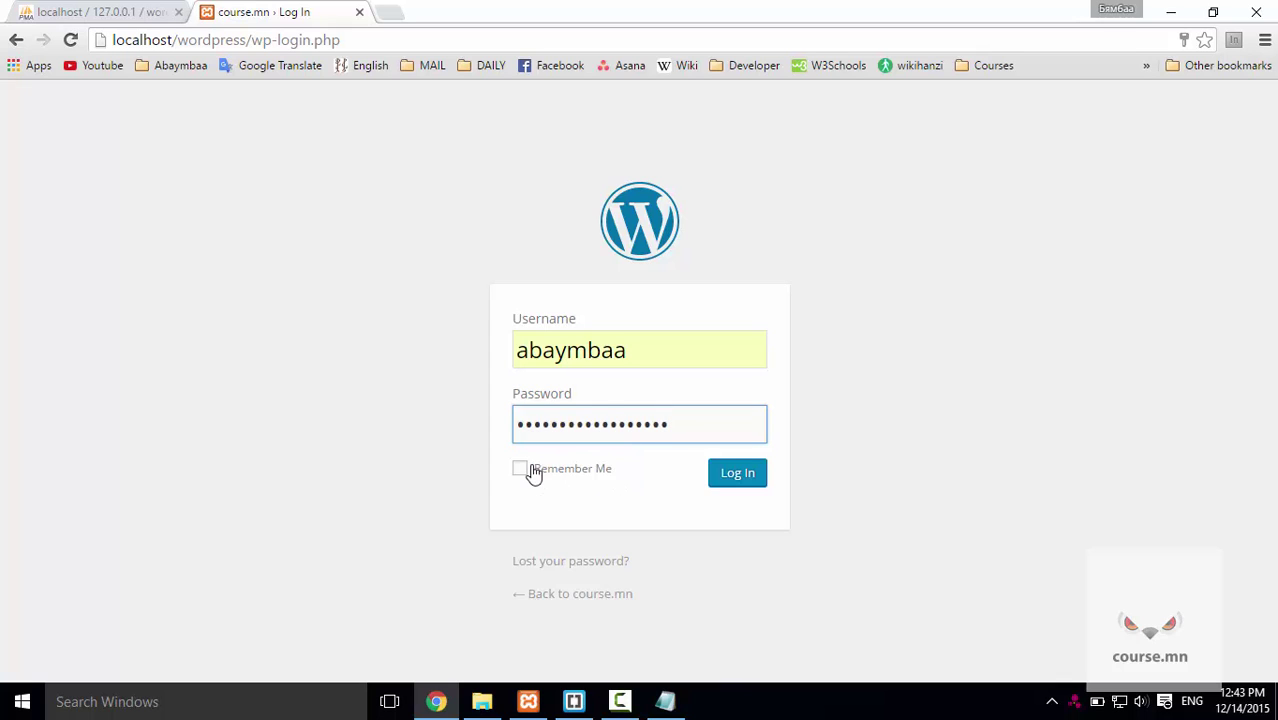
pyautogui.click(522, 470)
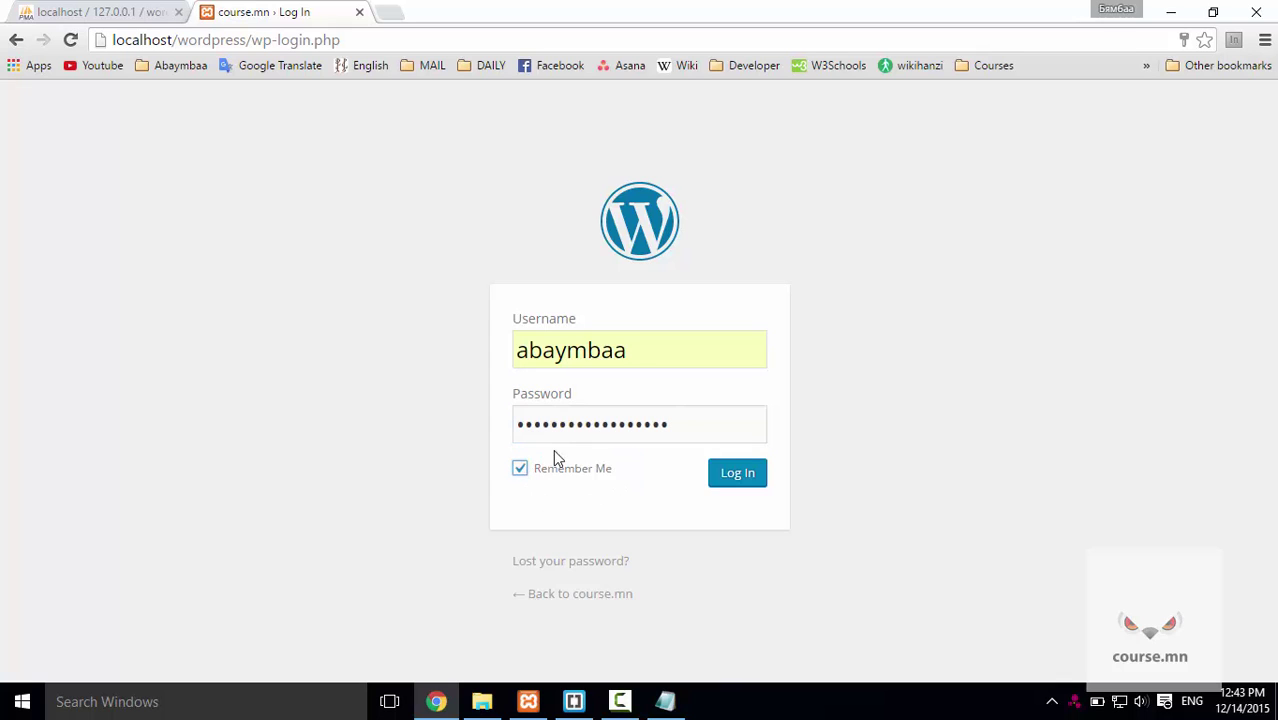
pyautogui.click(735, 487)
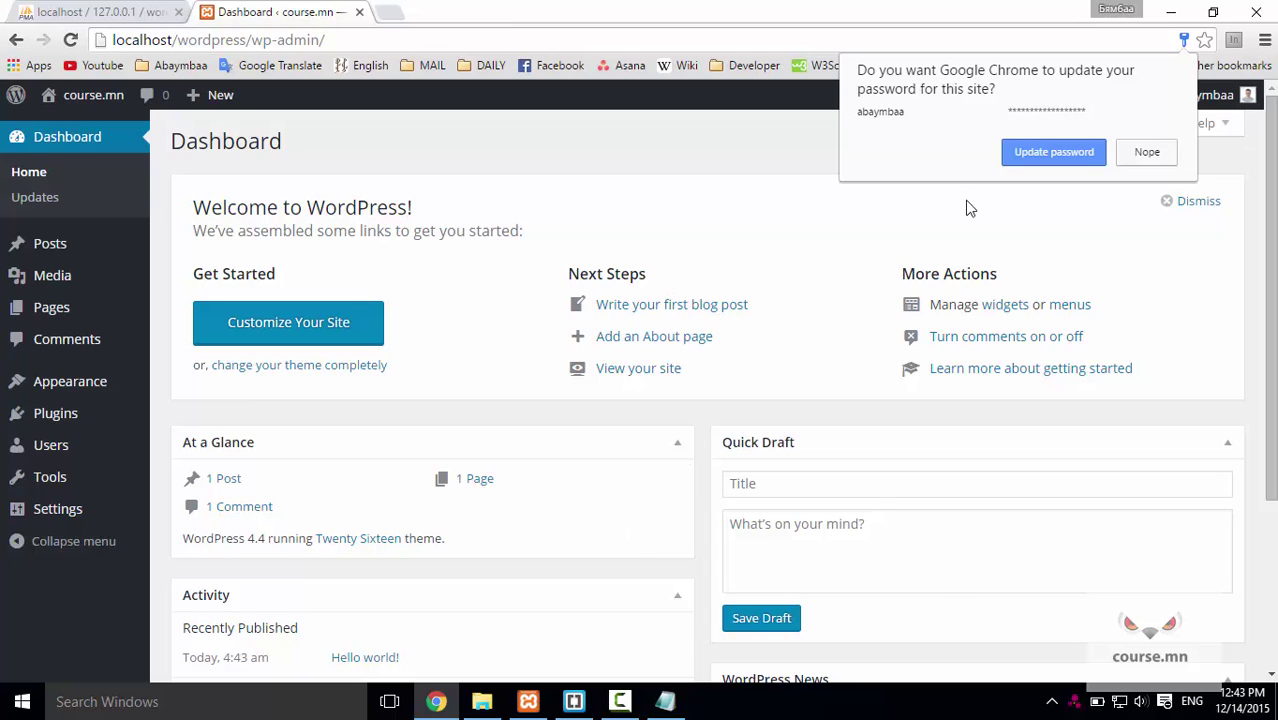
pyautogui.click(1053, 152)
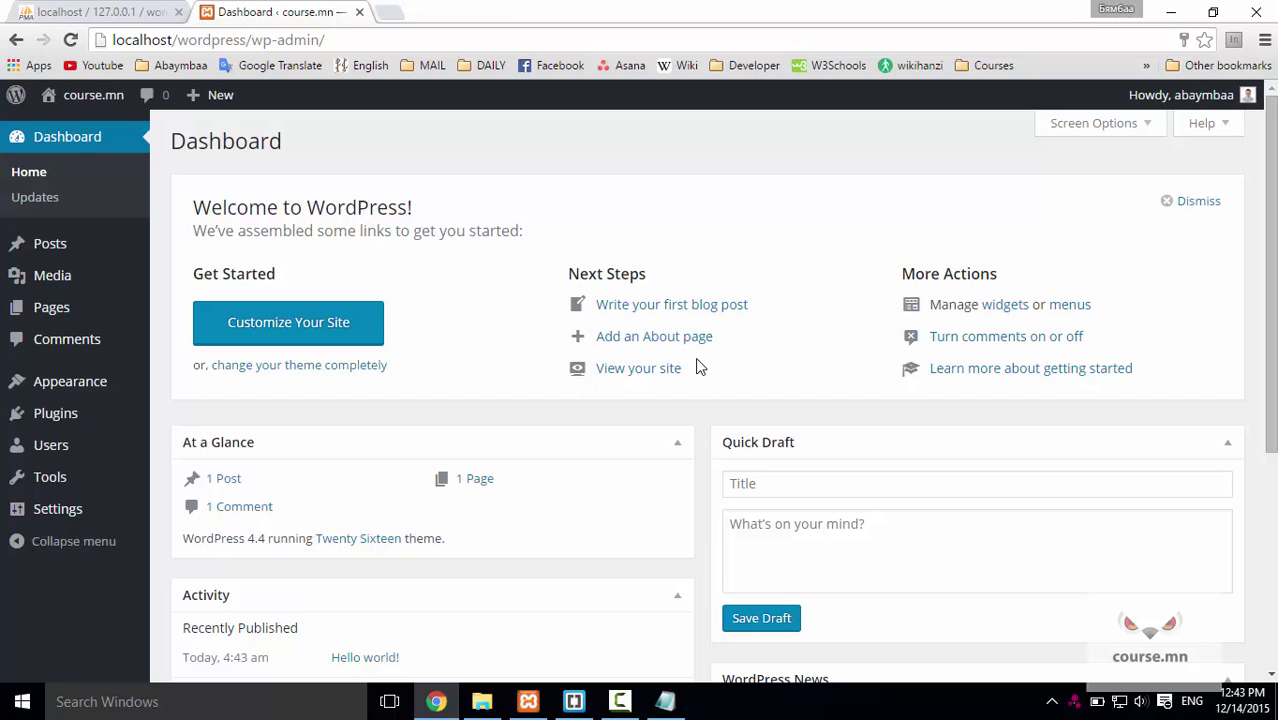
pyautogui.scroll(-4, 585, 368)
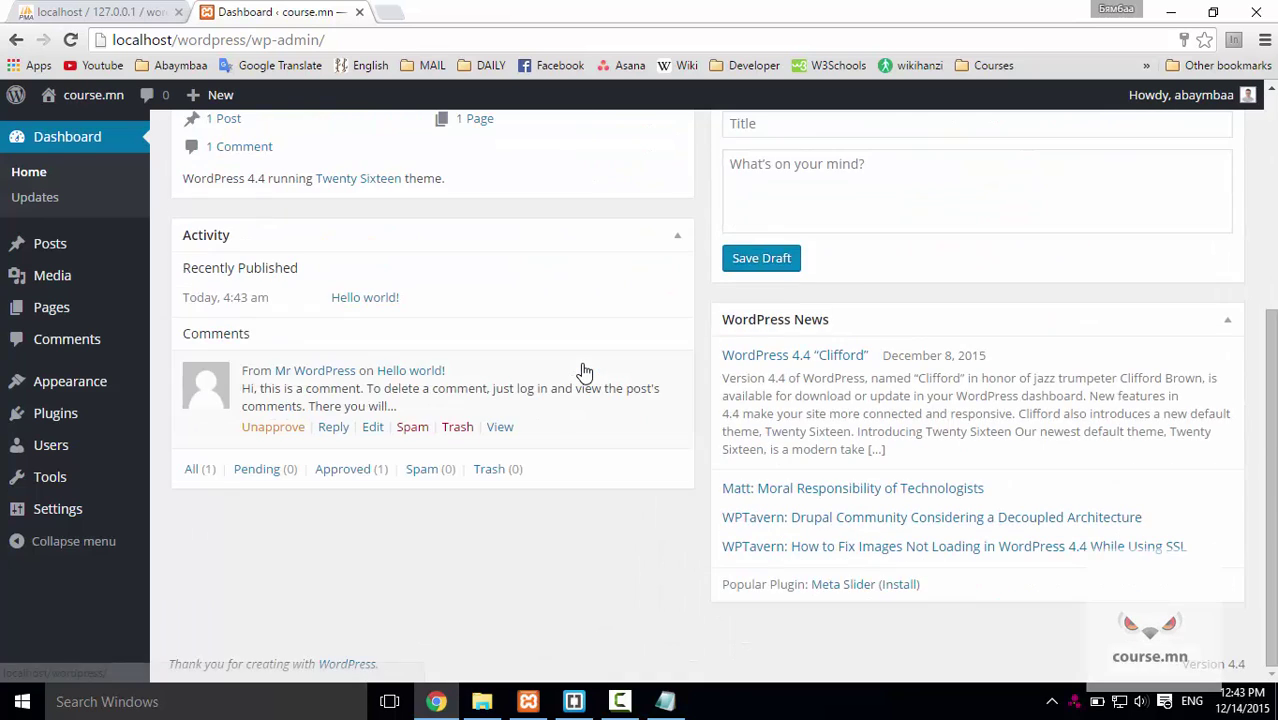